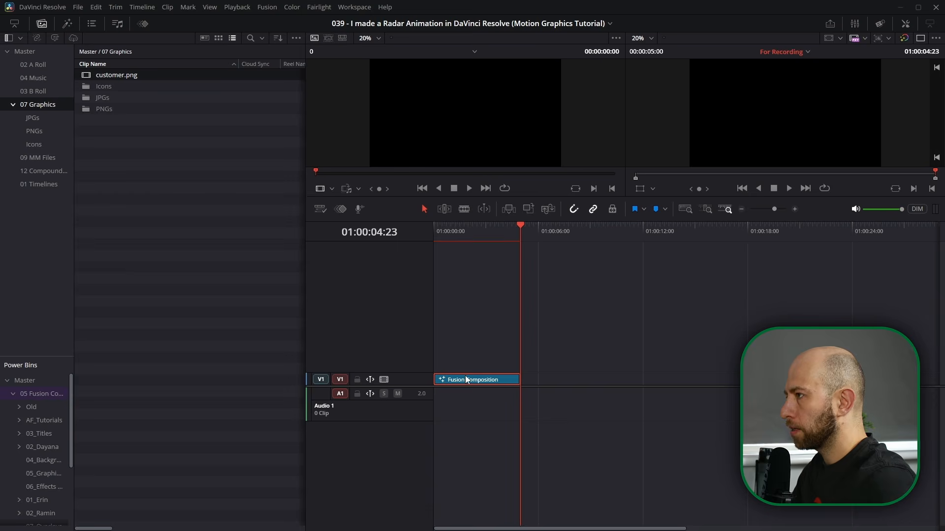
- Hide the media pool, add a second Fusion Composition to track V1 and move it to about 01:00:12:00
click(20, 23)
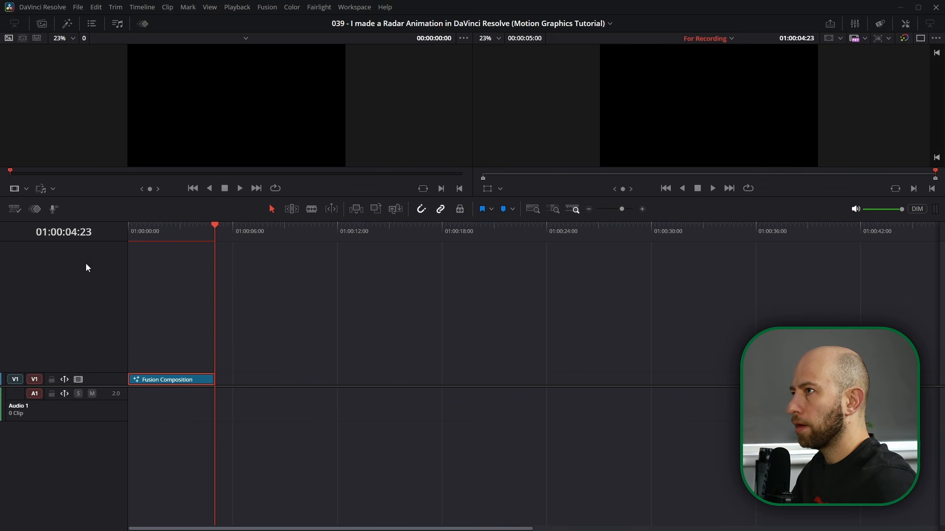
click(285, 295)
key(shift+space)
text(fus)
key(Return)
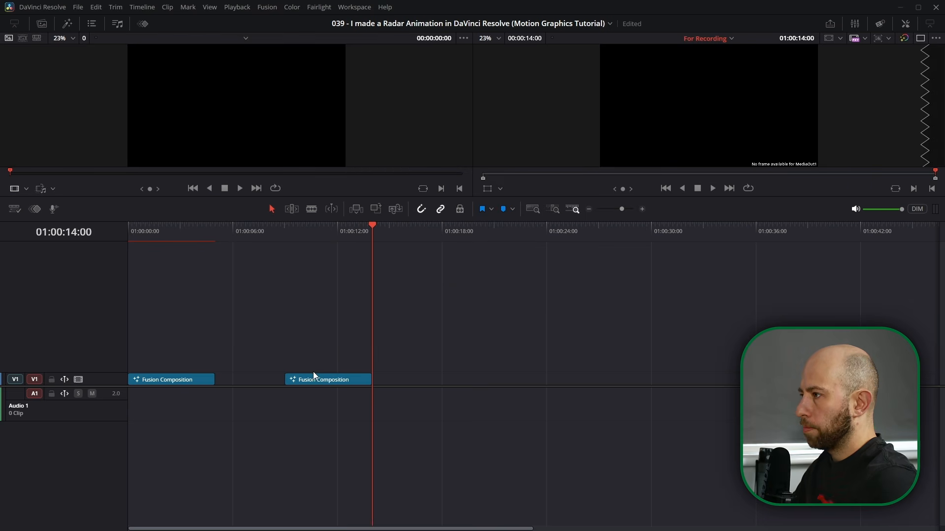
drag(306, 382, 370, 385)
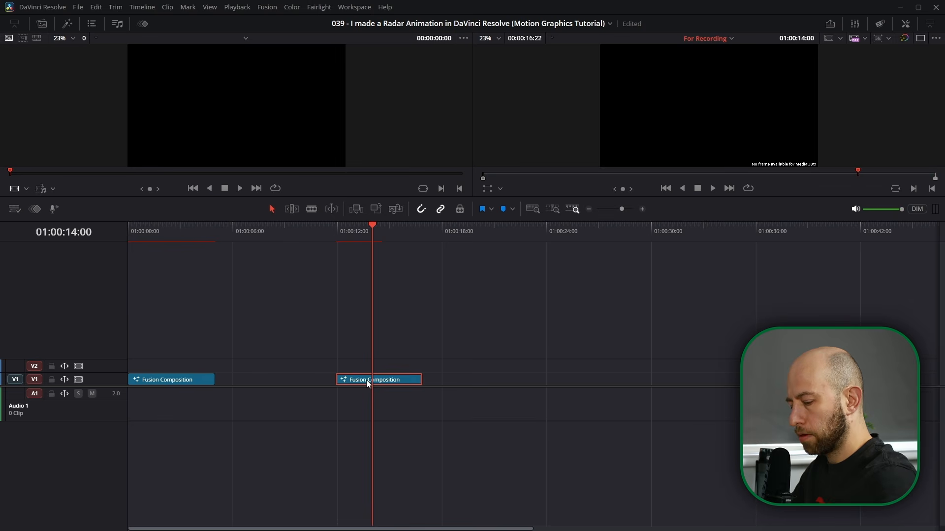
- Open the new composition for Fusion editing and connect a transparent Background node to MediaOut1
key(shift+5)
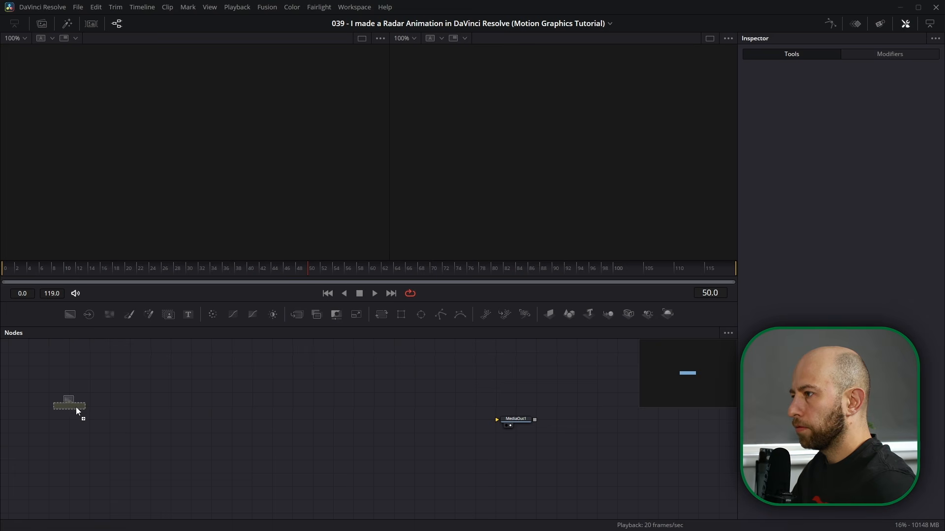
drag(76, 406, 636, 419)
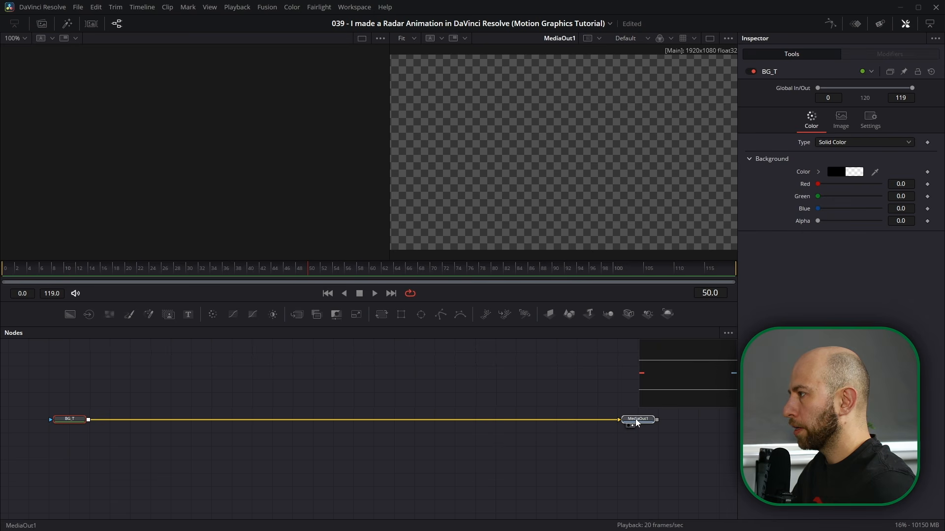
click(675, 379)
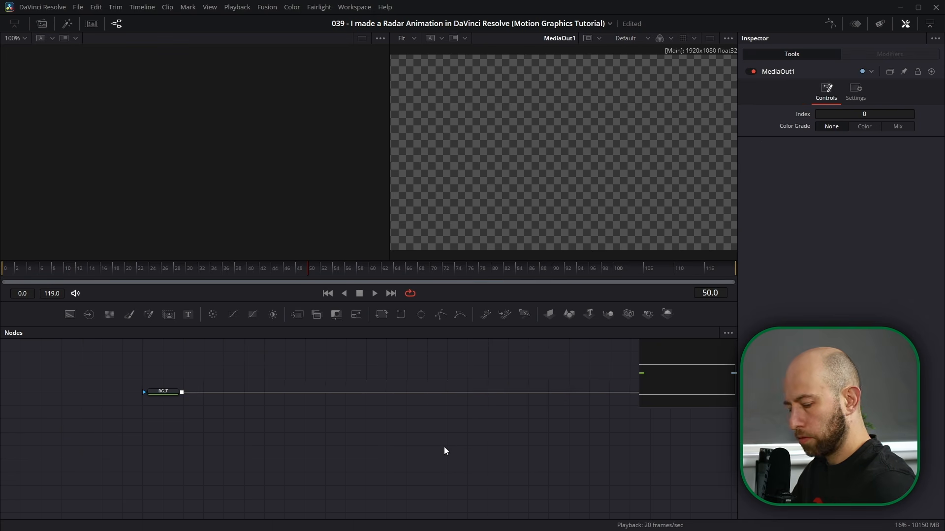
- Insert a Merge node between the transparent background and MediaOut1
key(v)
drag(385, 436, 348, 466)
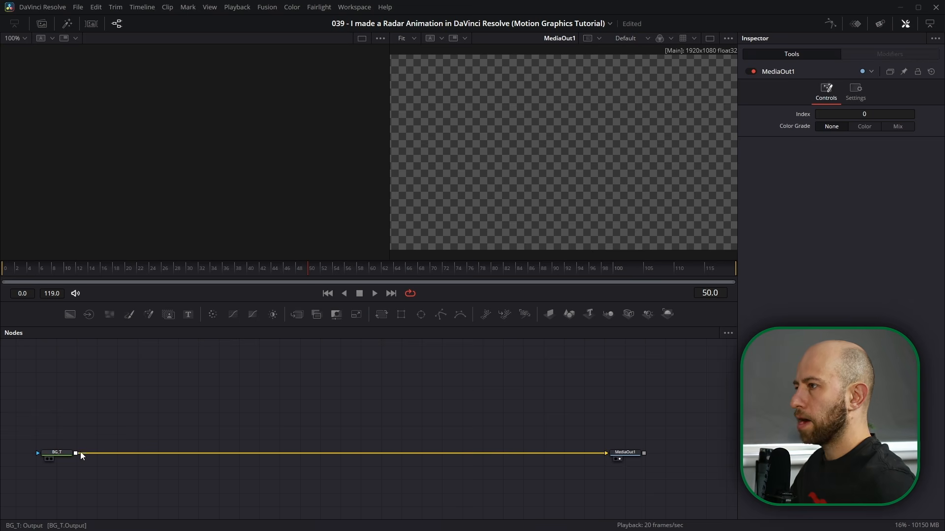
click(57, 453)
key(shift+space)
text(merge)
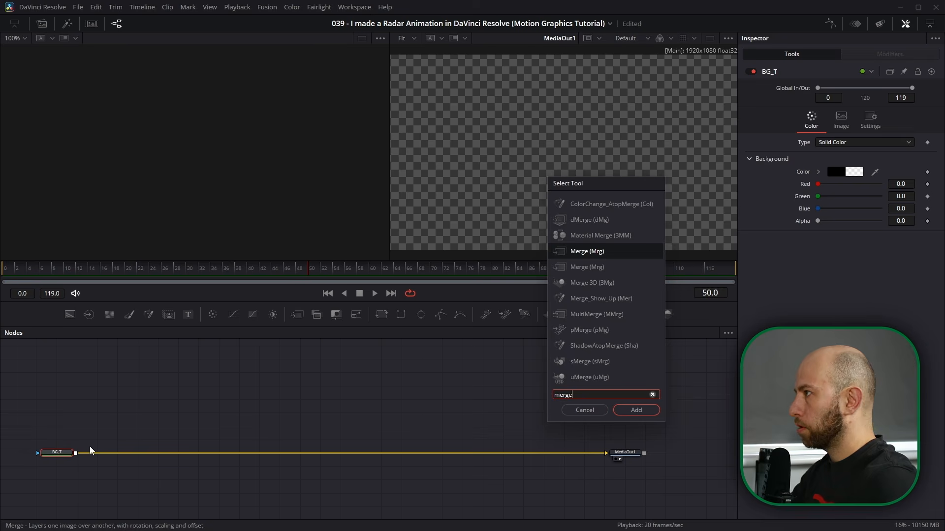
key(Return)
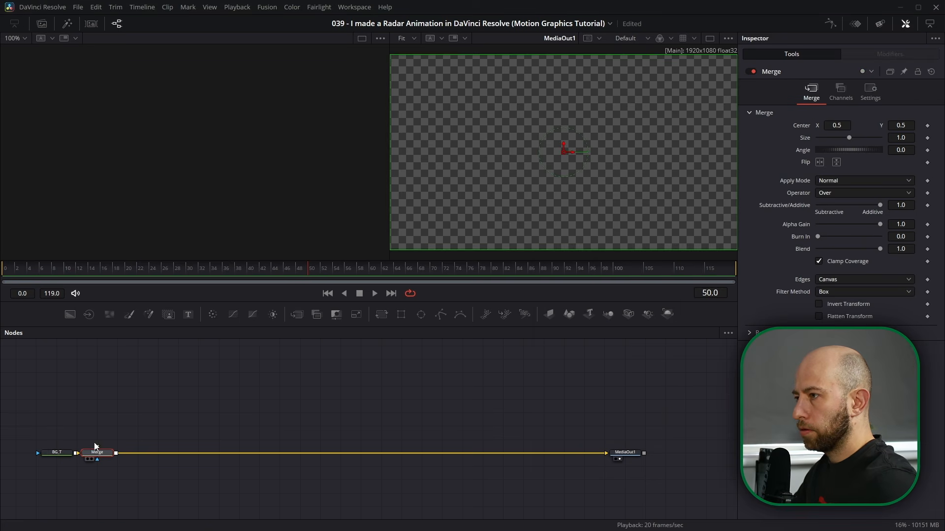
- Add a second Background node as the Merge's foreground and set its alpha to 1.0 for solid black
drag(70, 314, 83, 345)
drag(109, 429, 98, 400)
drag(818, 221, 920, 222)
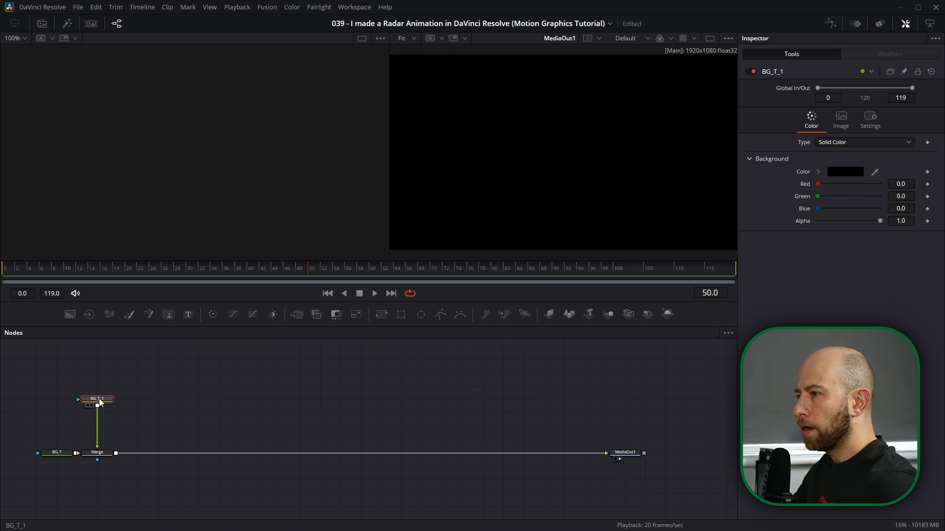
- Add a Grid node after the solid black background
key(shift+space)
text(grid)
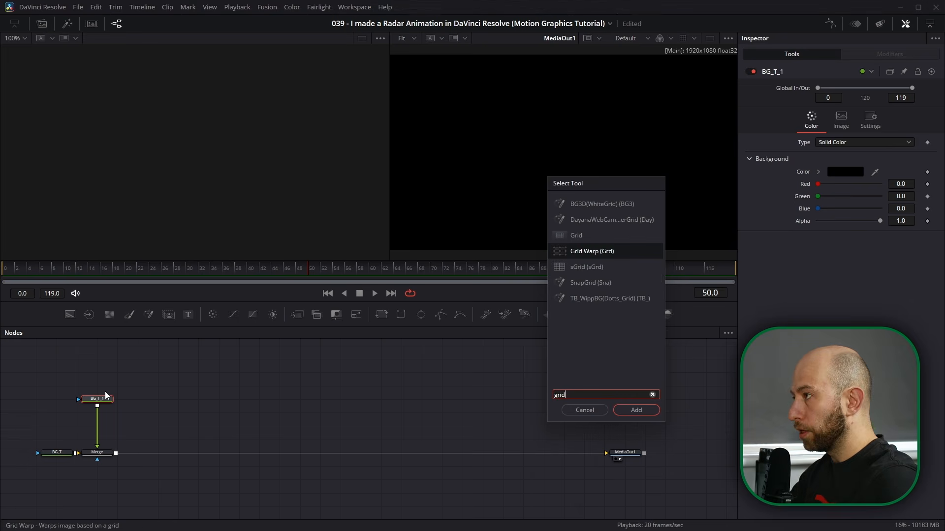
key(Up)
key(Return)
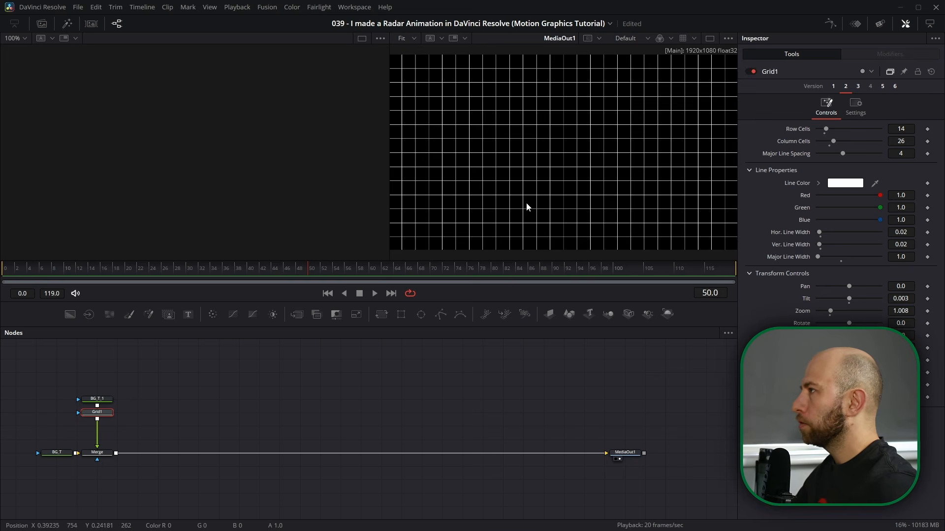
- Add a Gaussian Blur after the Grid node and set its strength to 0.2
drag(153, 422, 311, 427)
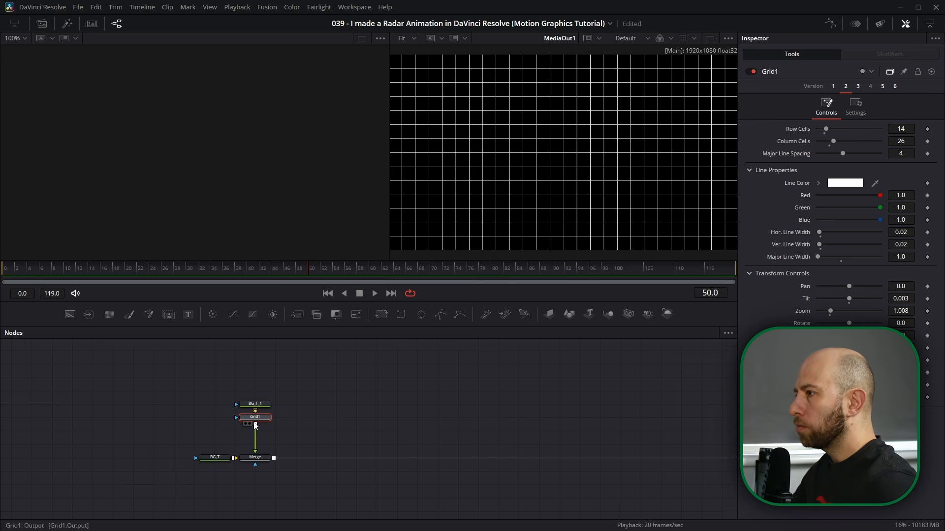
mouse_move(256, 422)
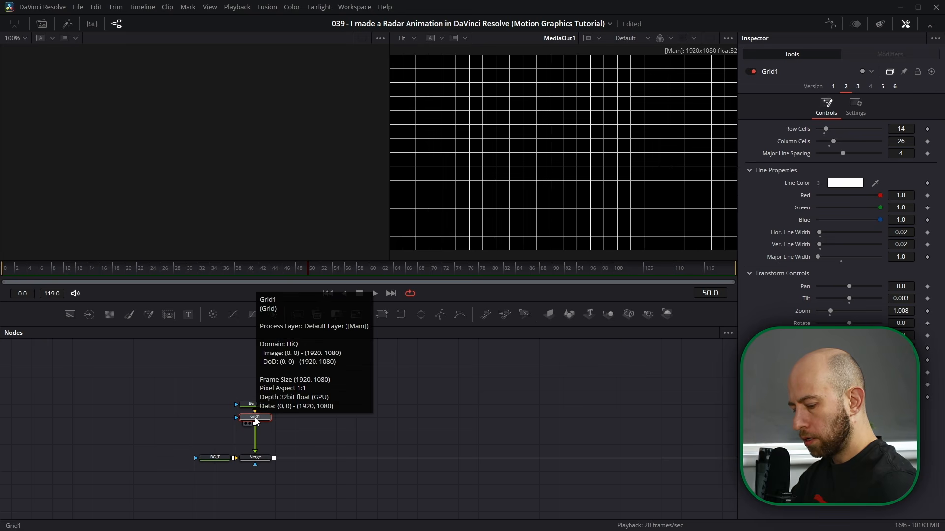
key(shift+space)
text(gauss)
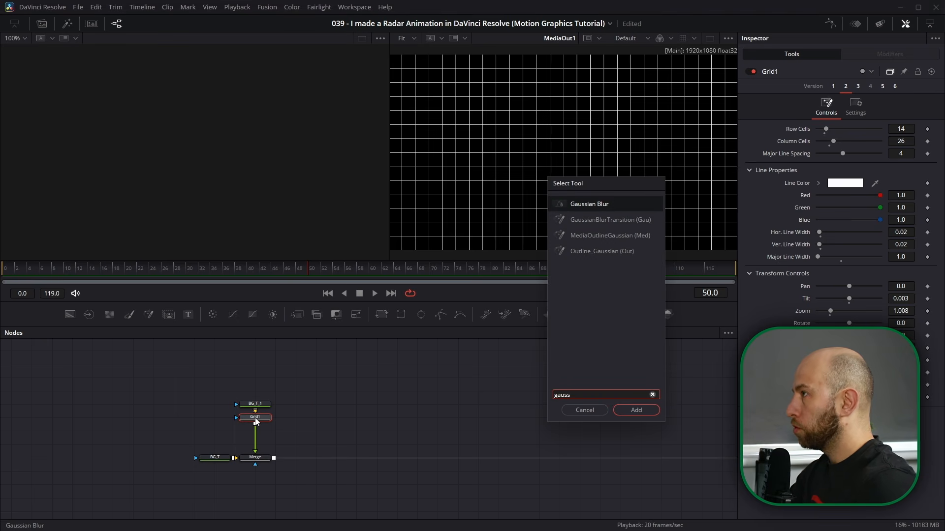
key(Return)
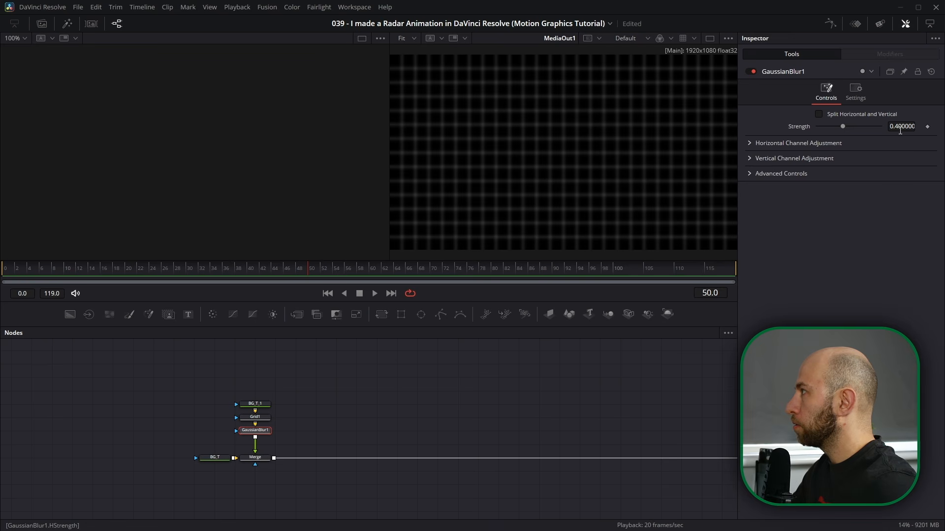
double_click(899, 127)
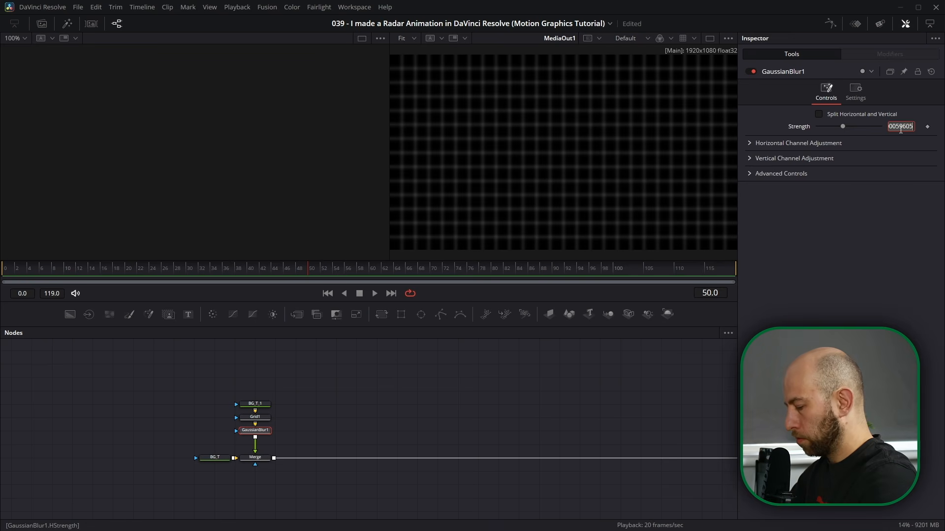
text(0.2)
key(Return)
- Insert a Vignette node on the connection just before MediaOut1
drag(531, 422, 277, 410)
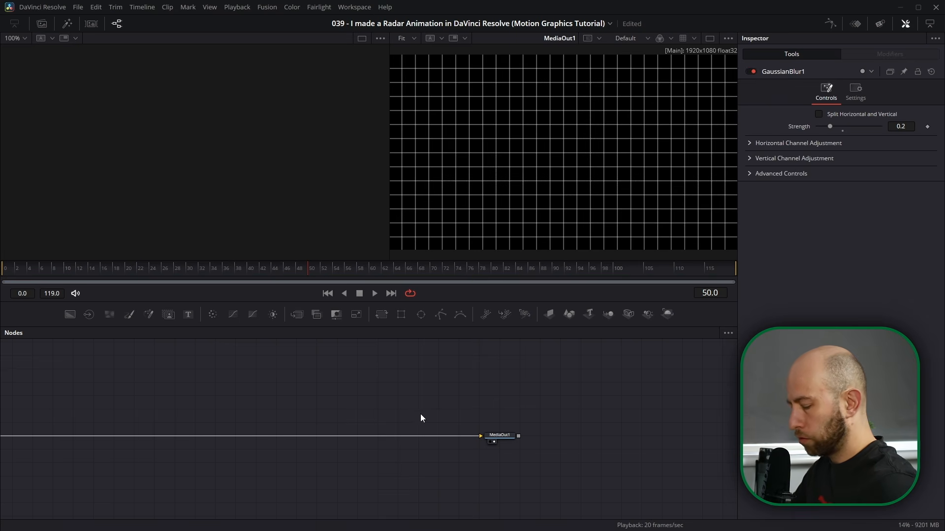
key(shift+space)
text(vigne)
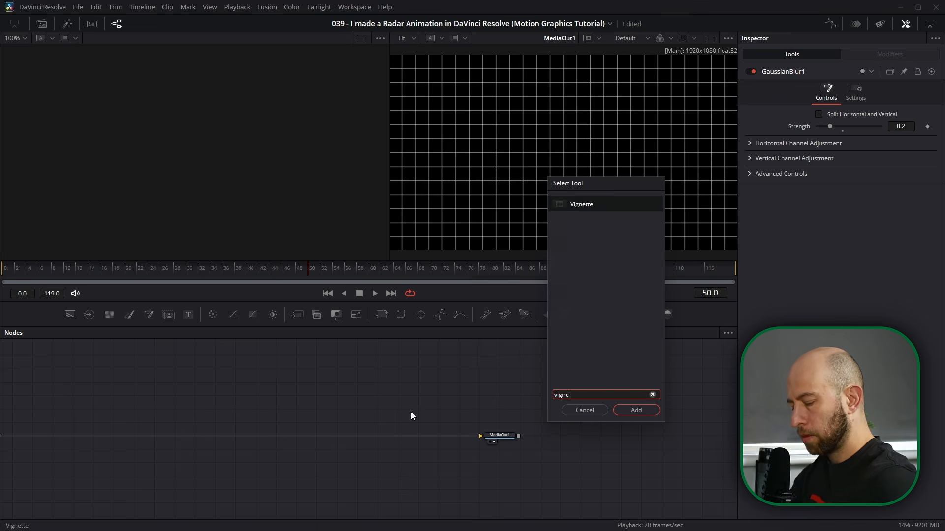
key(Return)
drag(420, 413, 457, 442)
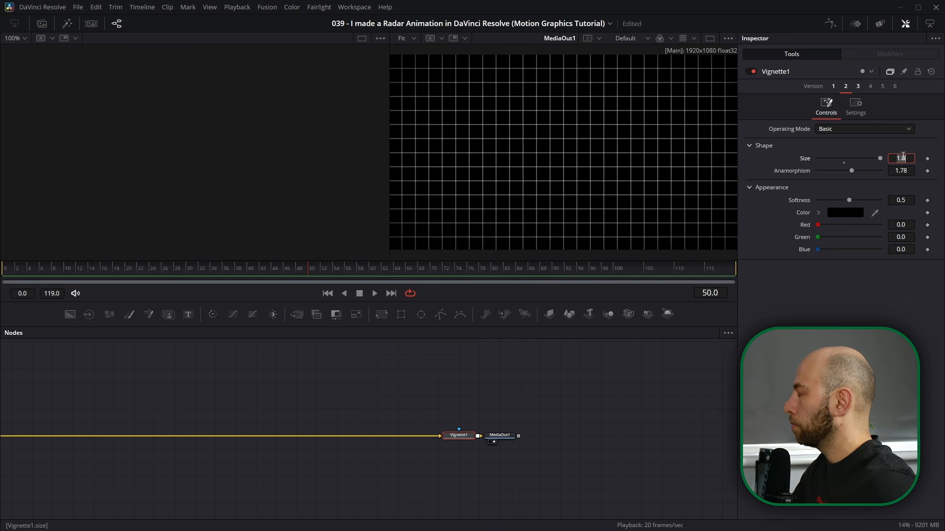
- Adjust the vignette's size, trying 0.5 first and settling on 0.6
text(0.5)
key(Tab)
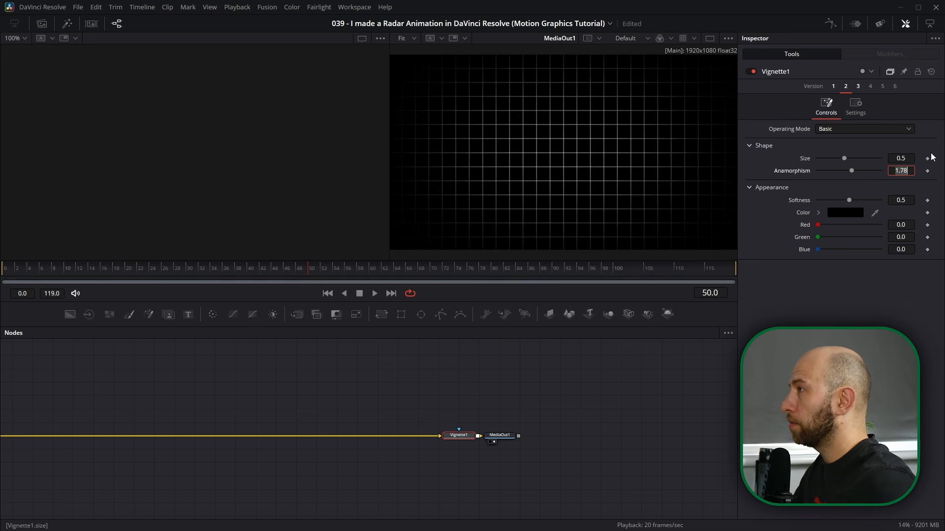
drag(909, 160, 882, 170)
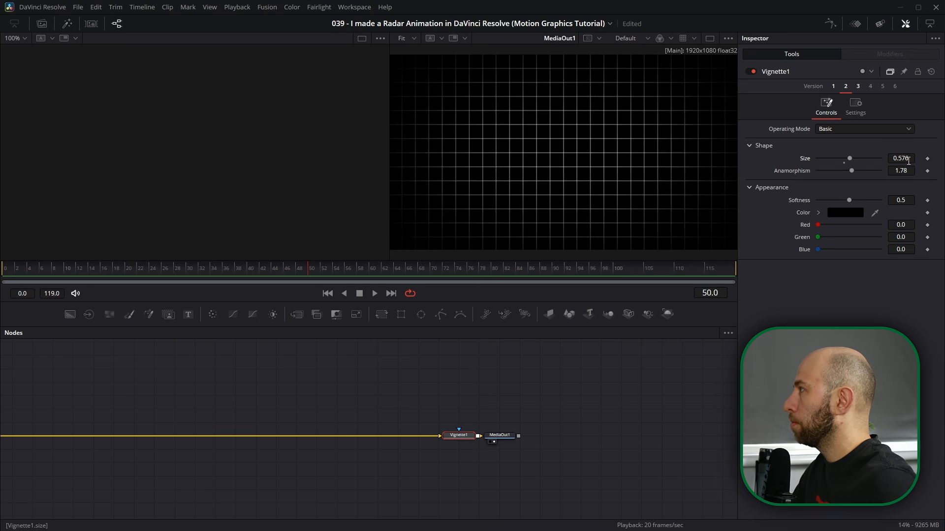
click(906, 160)
text(6)
key(Return)
- Add a second Merge node directly after the grid's Merge node
scroll(277, 401, down, 2)
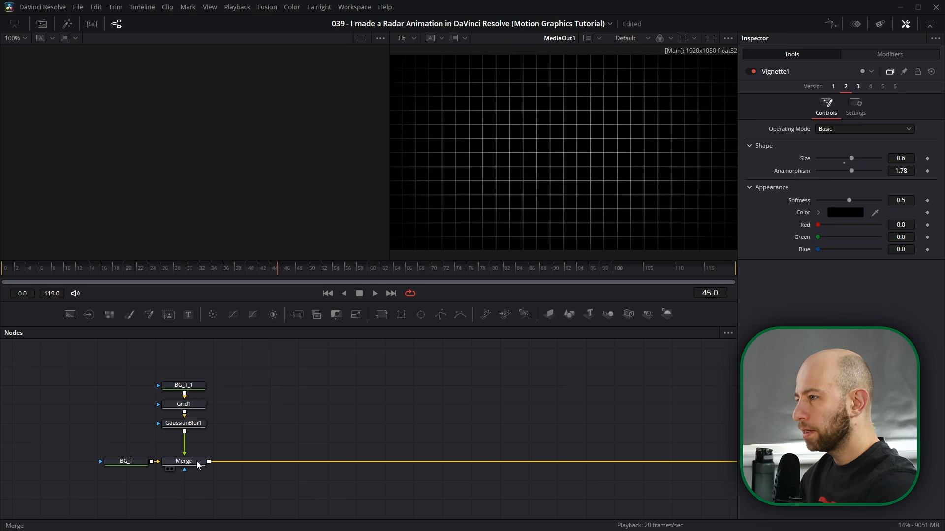
click(199, 464)
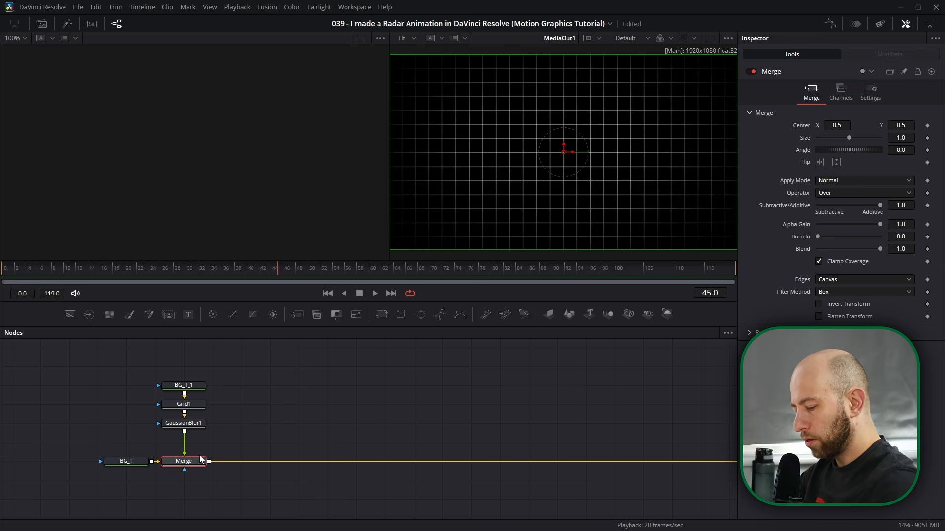
click(268, 431)
click(193, 463)
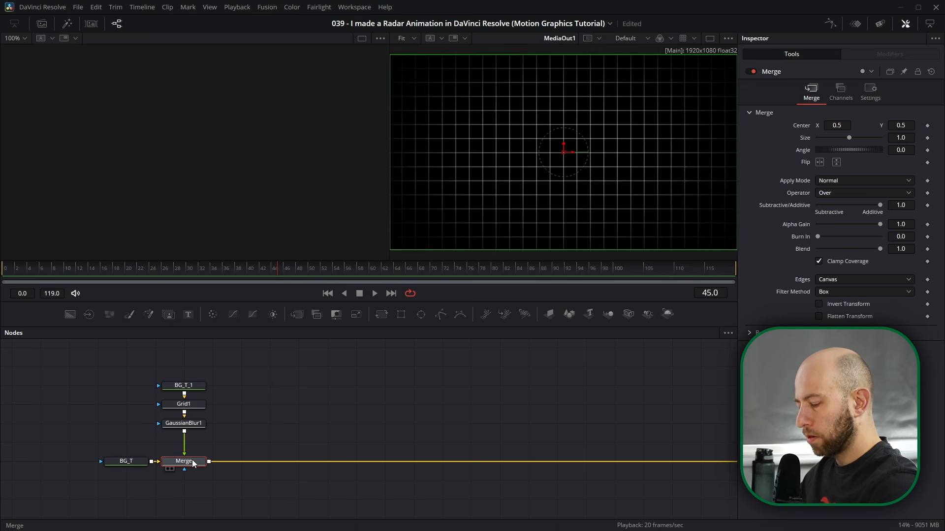
key(shift+space)
text(merge)
key(Return)
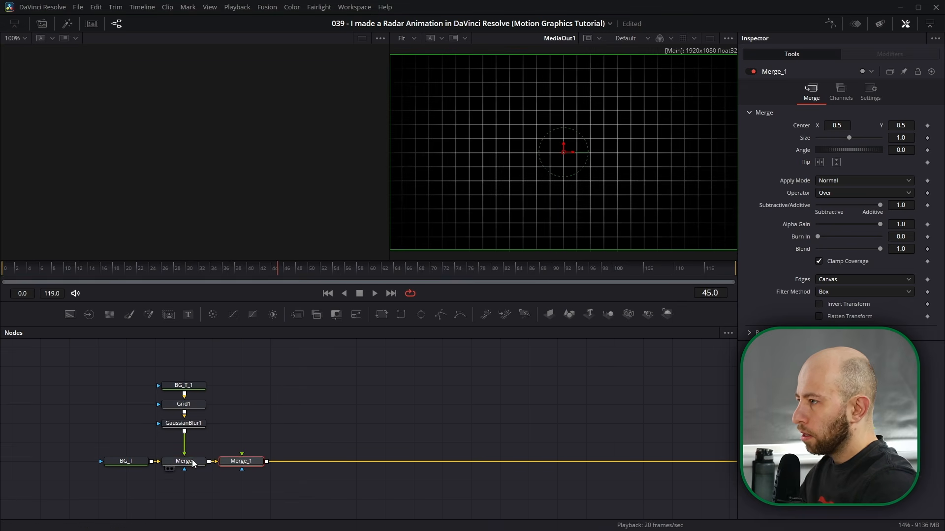
- Add another Background node above the second Merge and connect it as its foreground
click(235, 426)
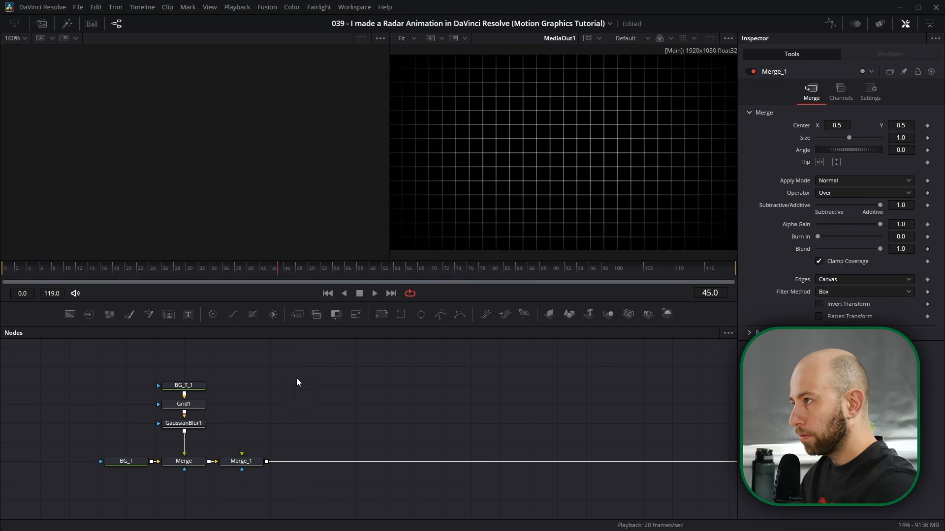
drag(70, 315, 241, 442)
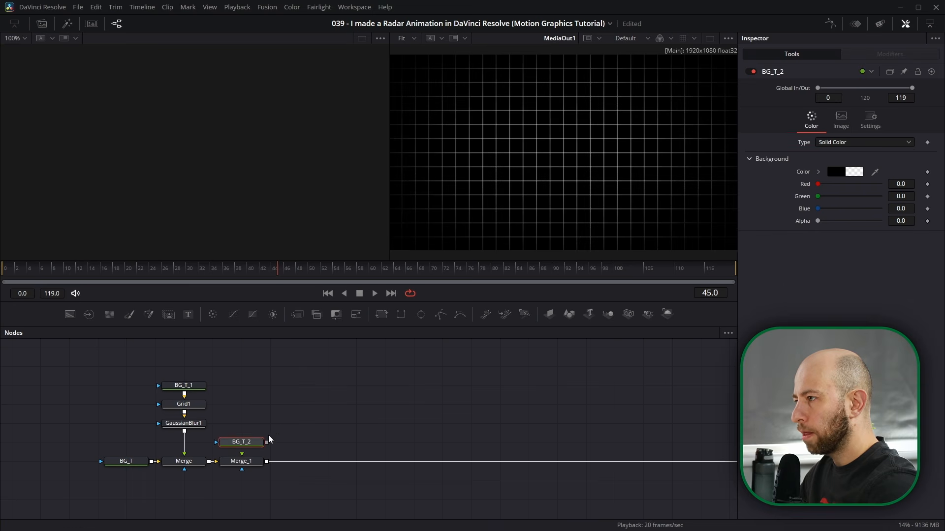
click(254, 442)
drag(267, 442, 242, 458)
click(242, 443)
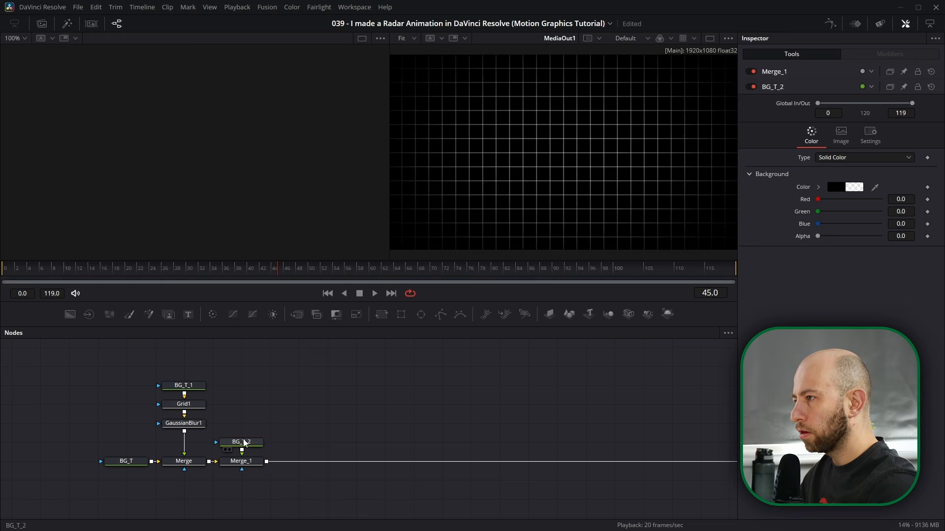
- Set the newest background's alpha to 1.0 and its color to a mid grey of about 0.37 per channel
drag(818, 221, 937, 234)
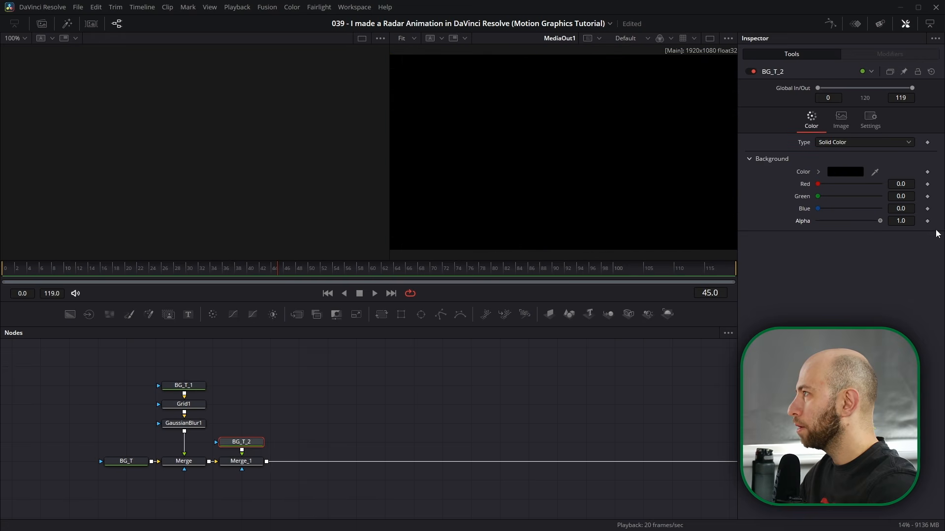
click(833, 172)
drag(587, 255, 588, 239)
click(571, 353)
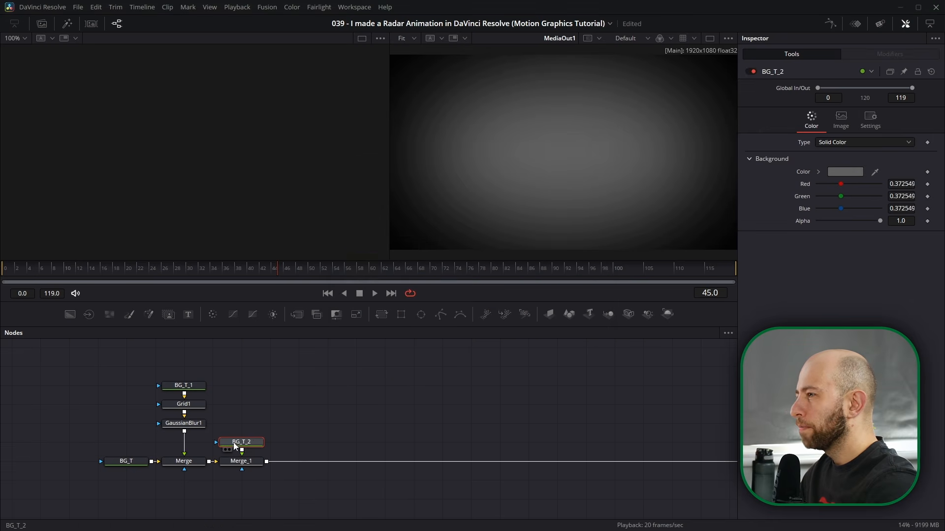
- Mask the grey background with a non-solid ellipse, setting its width to 0.08 and border width to 0.003
click(420, 315)
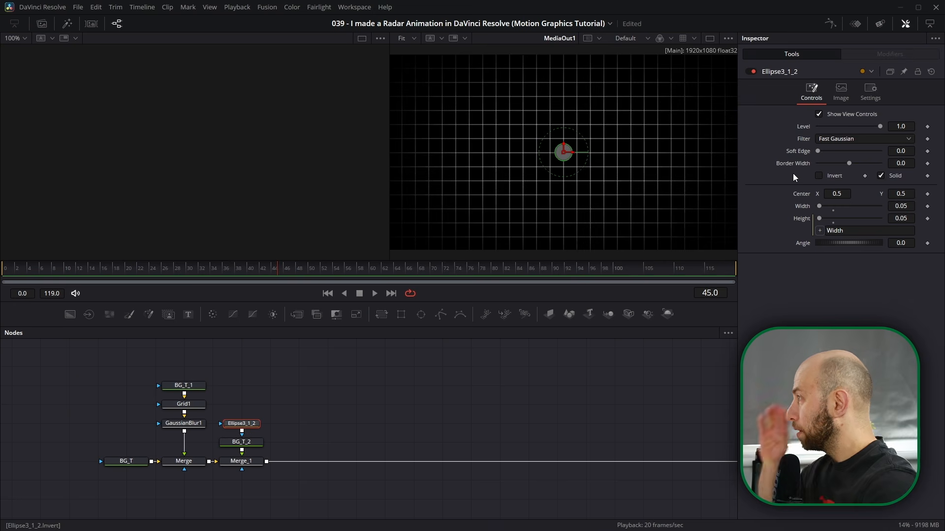
click(880, 176)
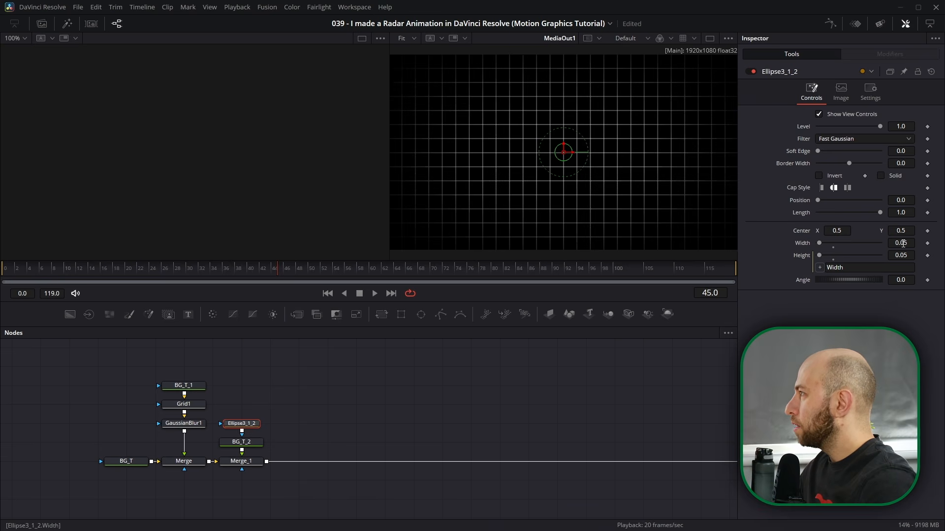
drag(906, 245, 921, 245)
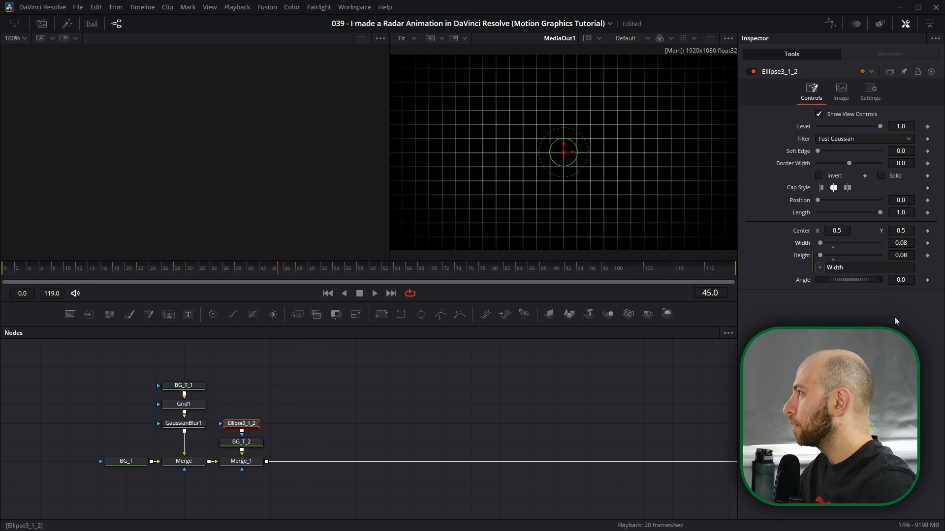
click(907, 165)
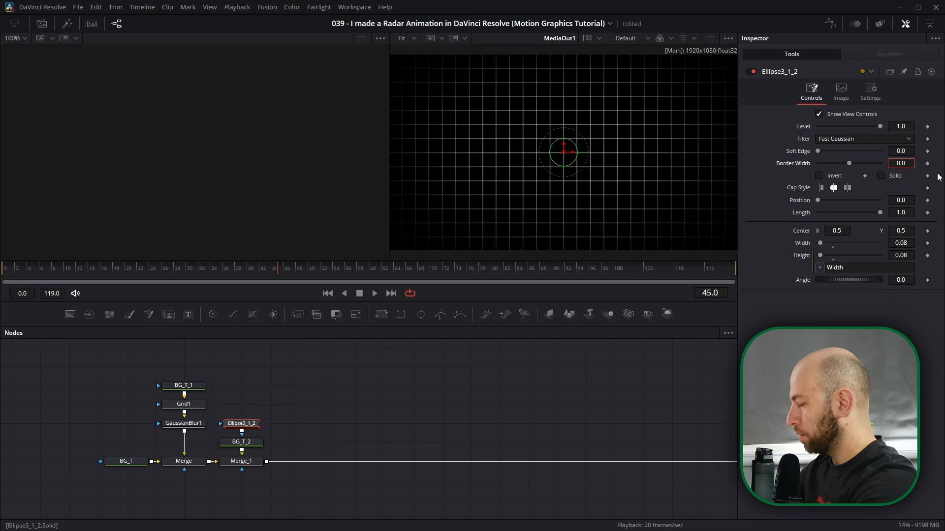
text(03)
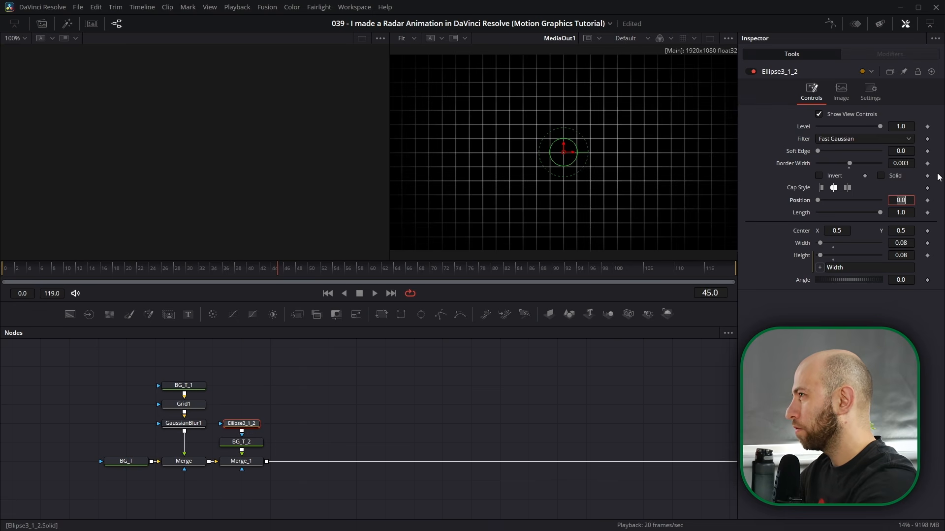
- Move the grey background and its ellipse mask up, and insert a Duplicate node between the background and its Merge
click(241, 461)
drag(268, 405, 244, 434)
click(248, 428)
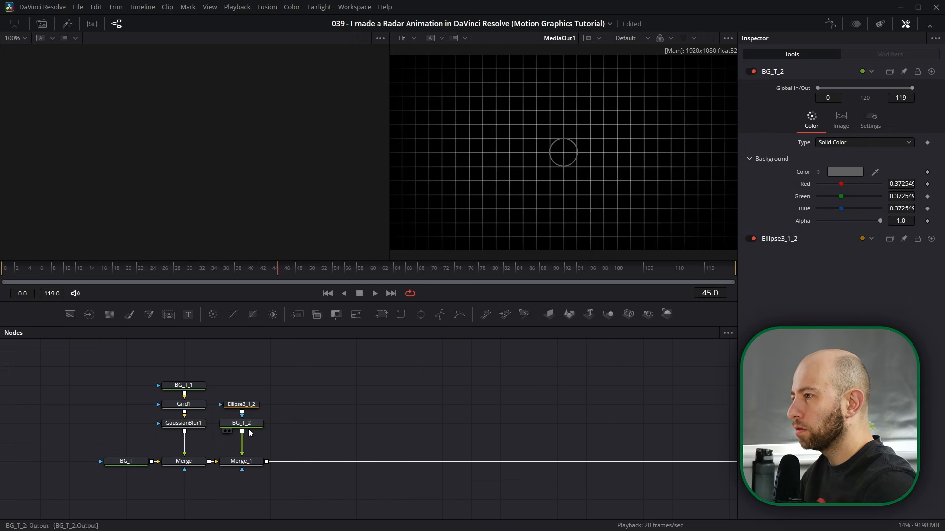
key(shift+space)
text(merge)
key(BackSpace)
key(BackSpace)
key(BackSpace)
key(BackSpace)
key(BackSpace)
text(duplicate)
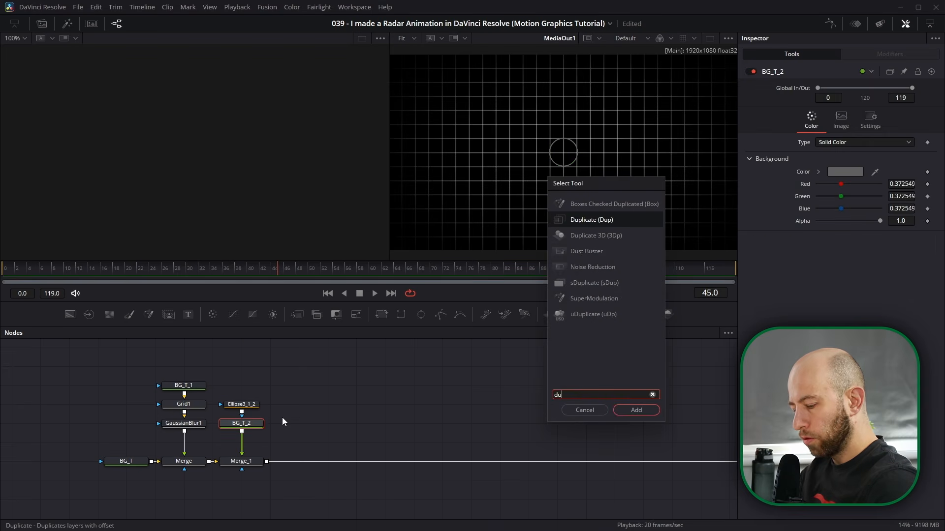
key(Return)
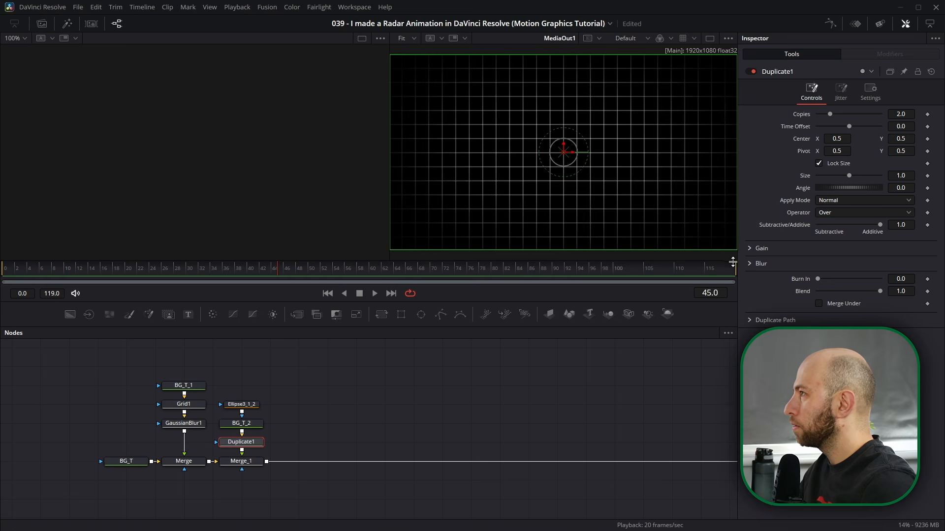
- Set the Duplicate node to 6 copies with a size of about 1.45 to form concentric rings
click(901, 114)
text(6)
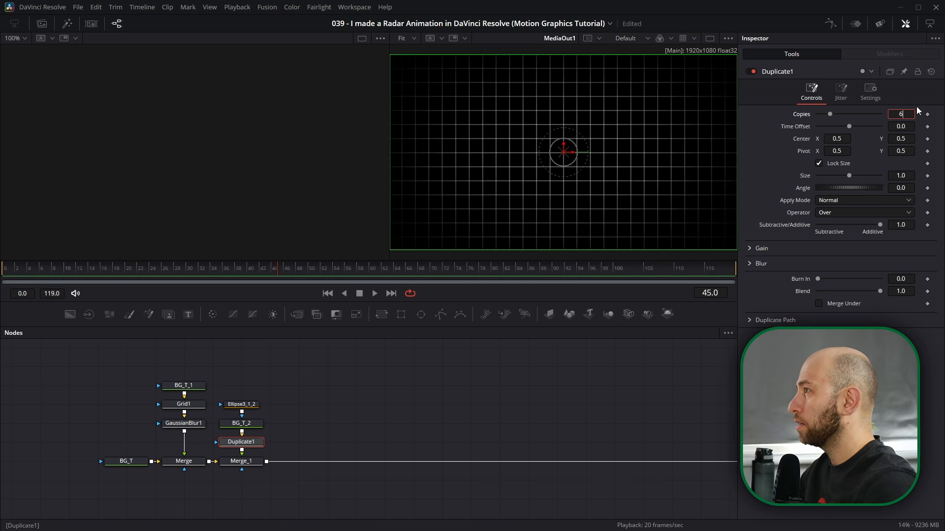
key(Return)
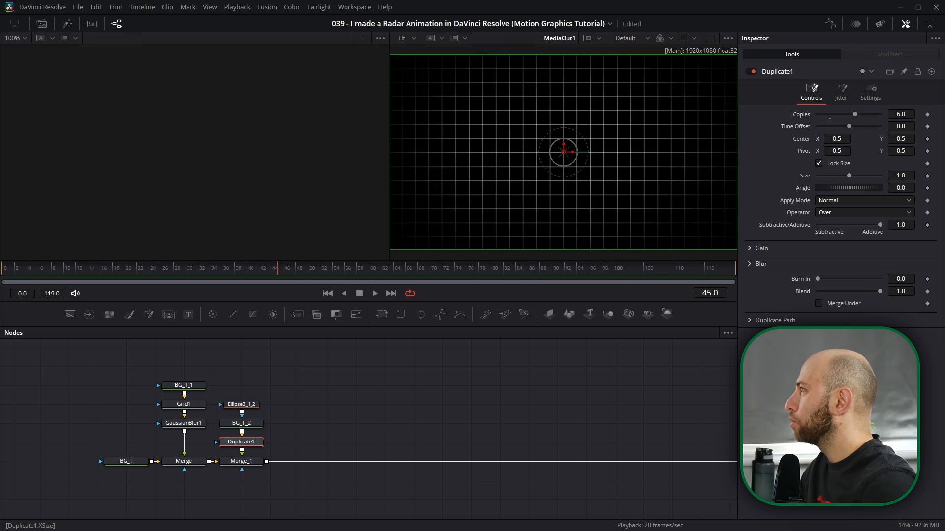
drag(903, 176, 927, 176)
- Thin the ring outlines by reducing the ellipse mask's border width to about 0.00055
click(249, 405)
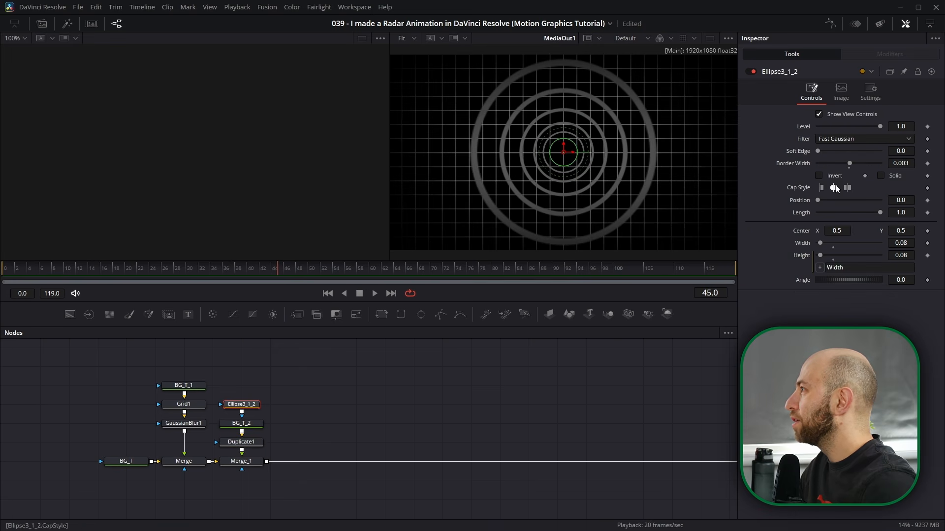
drag(907, 166, 904, 166)
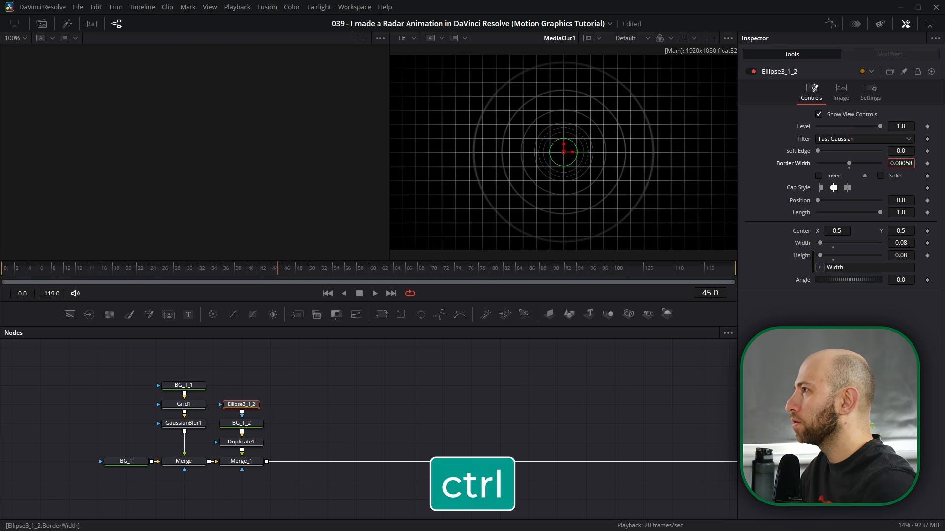
drag(903, 165, 902, 165)
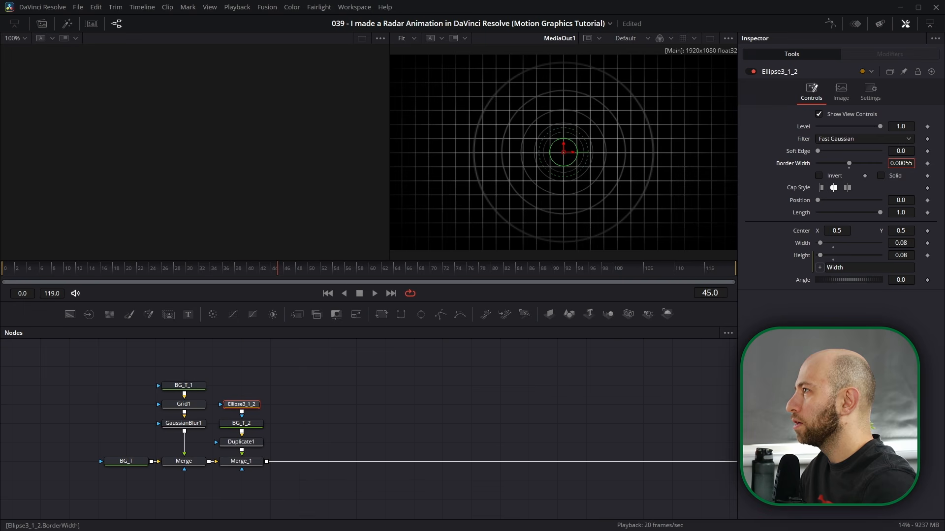
- Change the ring background's color to a lighter grey
click(252, 442)
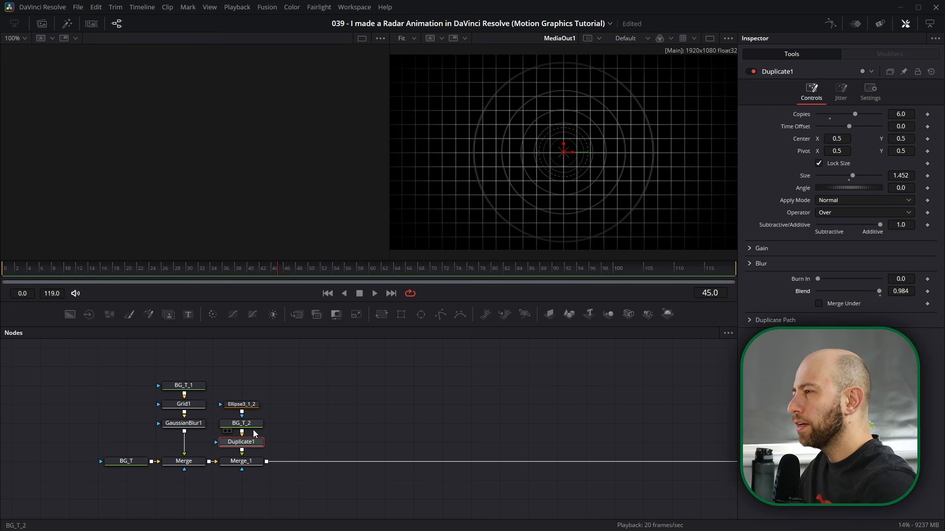
click(251, 424)
click(582, 413)
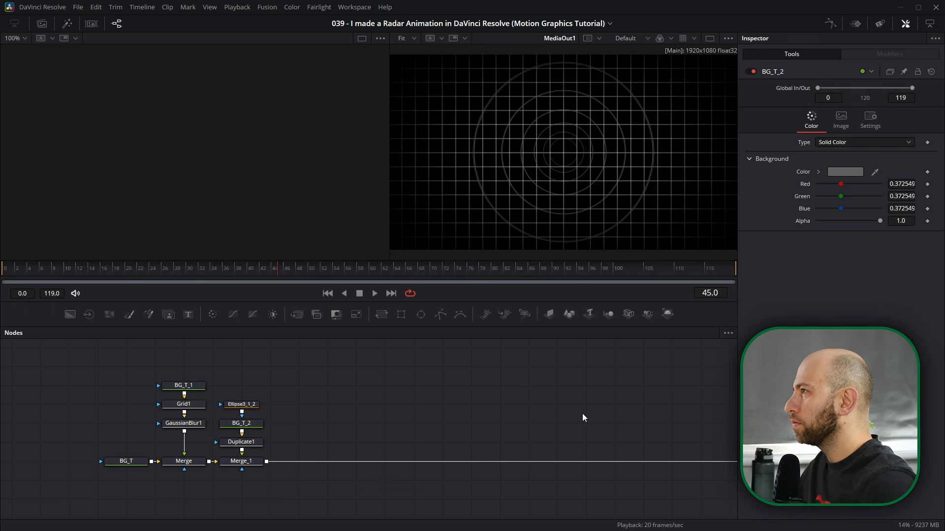
click(846, 173)
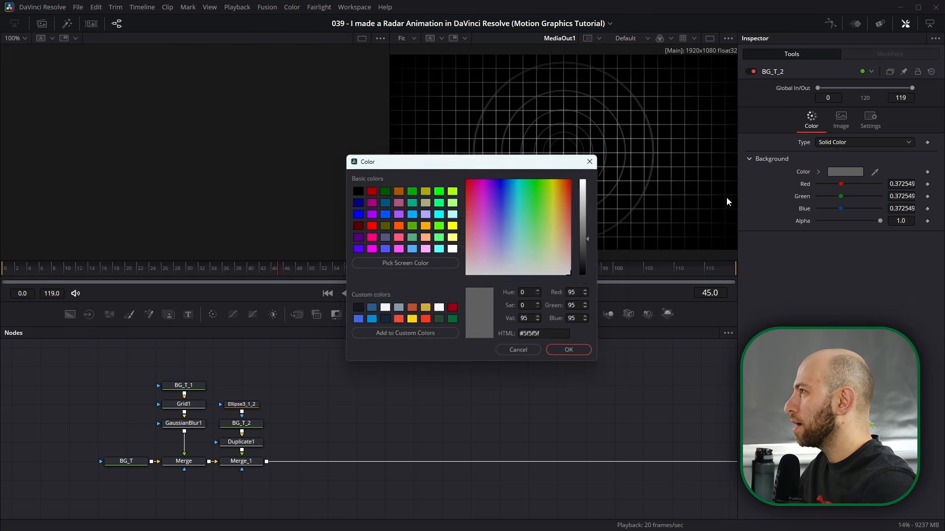
drag(586, 238, 589, 214)
click(580, 353)
- Set the Grid node's Blend to 0.2
click(190, 406)
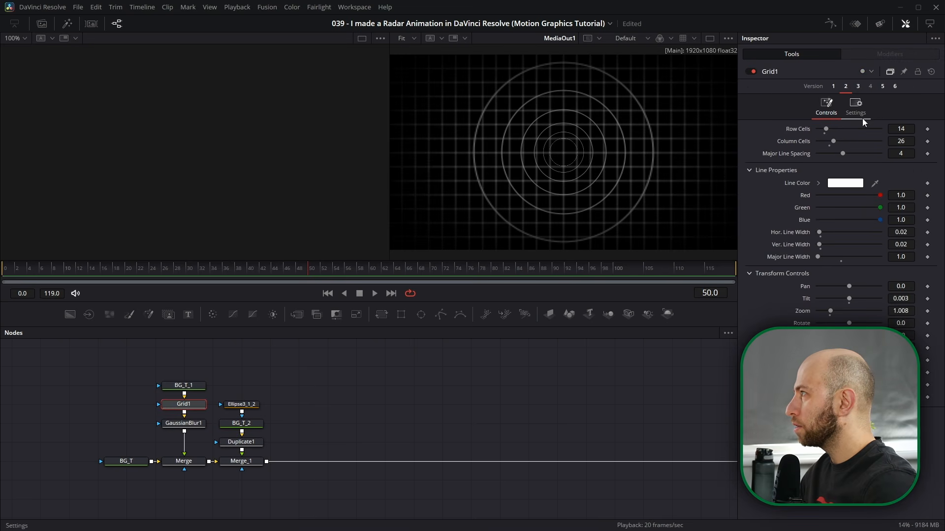
click(855, 106)
click(903, 140)
text(0.2)
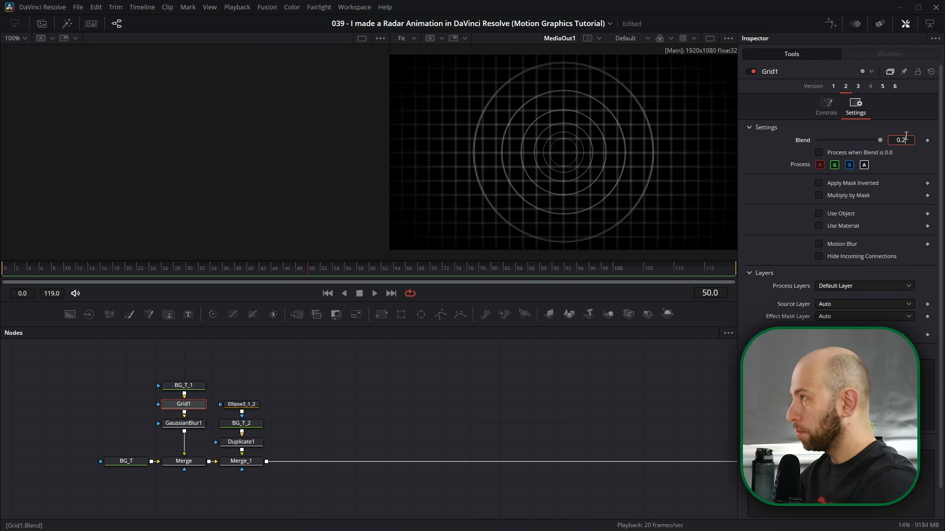
key(Return)
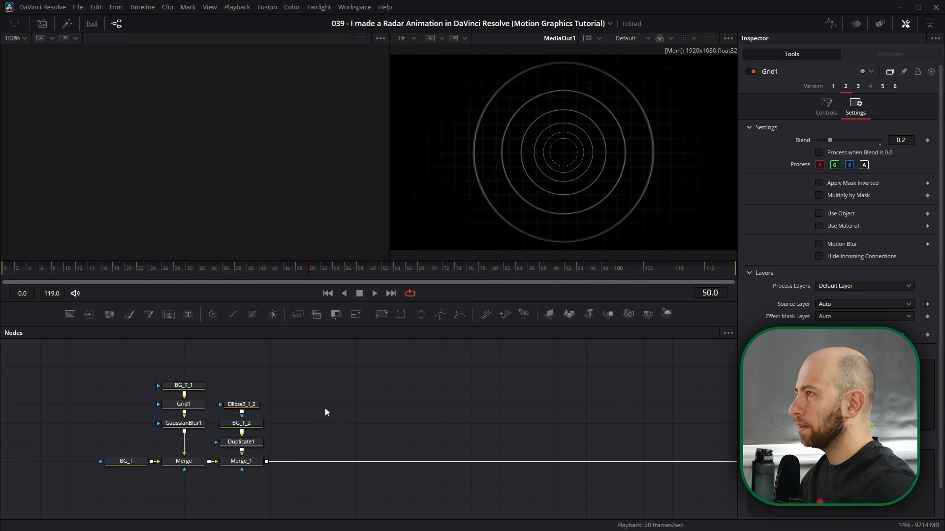
- Lower the Duplicate node's Blend, settling on 0.75, to fade the outer rings
click(243, 432)
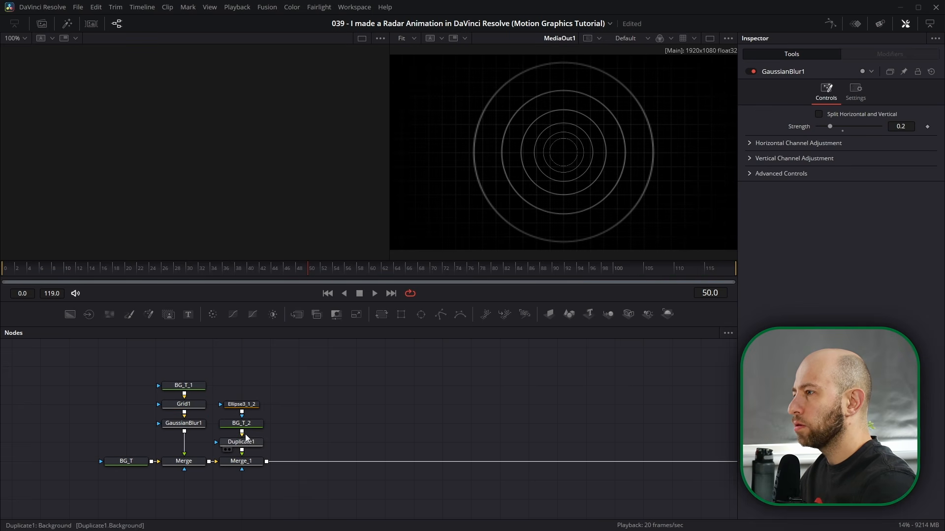
click(248, 446)
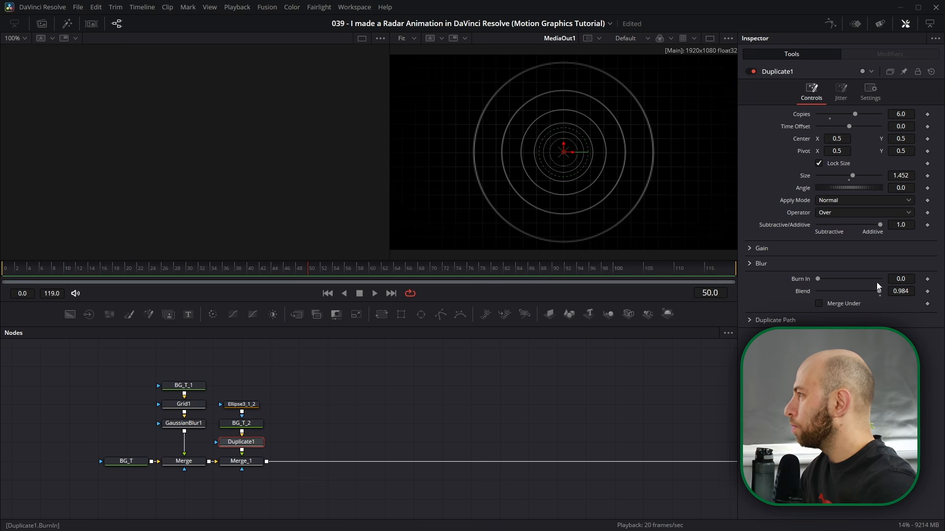
drag(878, 292, 863, 291)
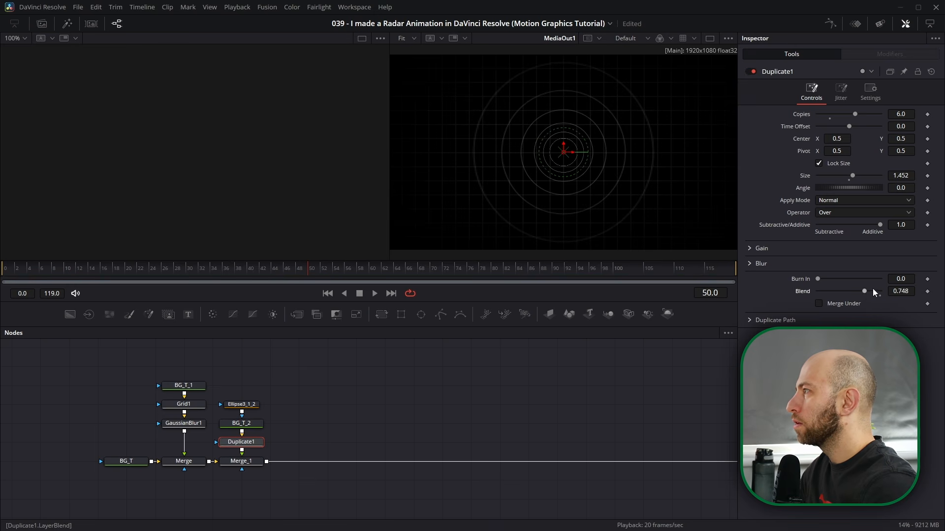
key(BackSpace)
text(6)
key(Tab)
click(913, 290)
key(BackSpace)
text(75)
key(Tab)
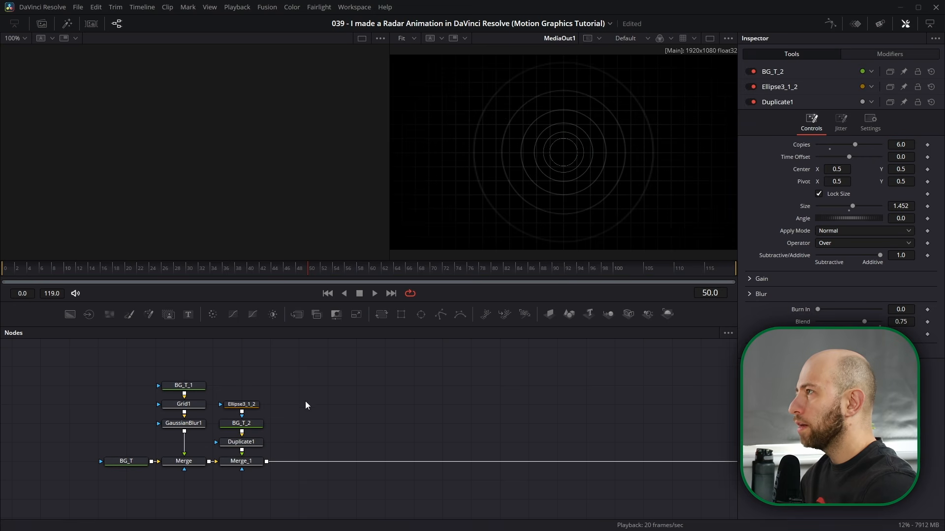
- Add a third Merge node after the rings' Merge node
click(241, 461)
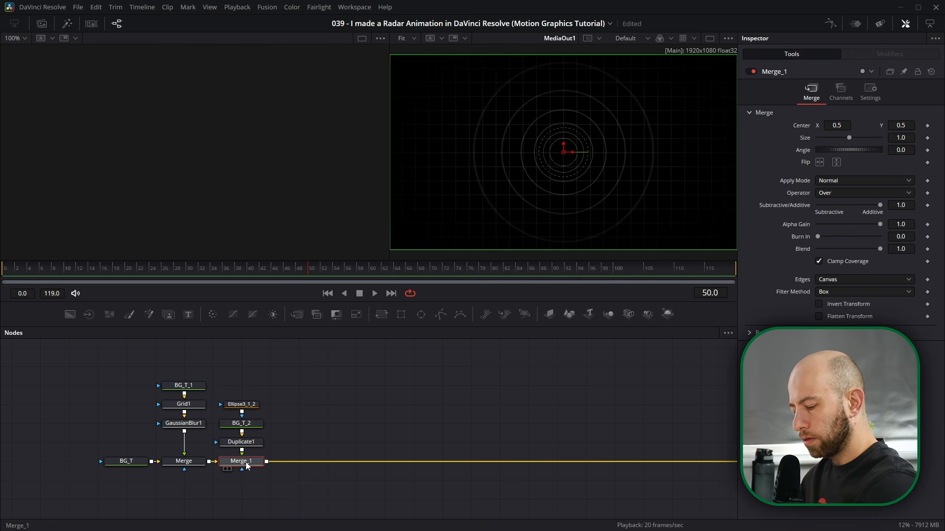
key(shift+space)
text(duplica)
key(BackSpace)
key(BackSpace)
key(BackSpace)
key(BackSpace)
key(BackSpace)
key(BackSpace)
key(BackSpace)
text(merge)
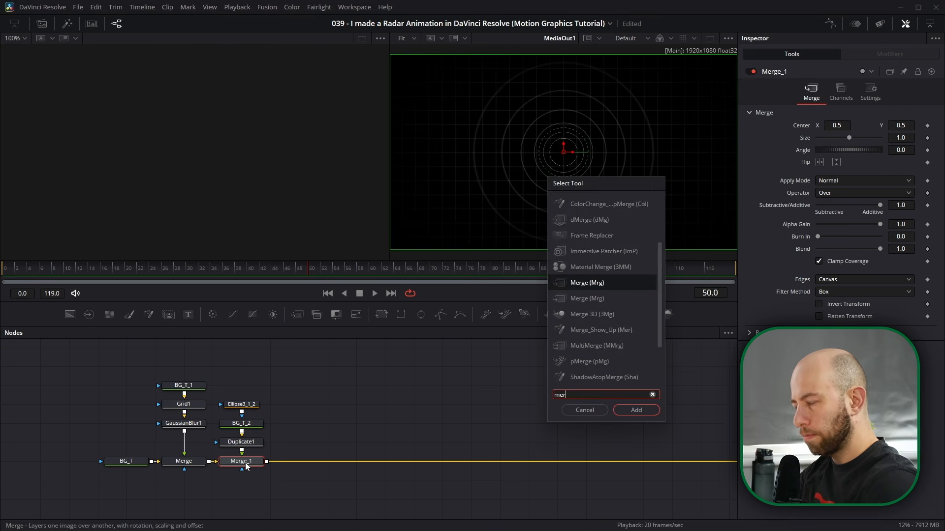
key(Return)
- Add a new Background node well above the third Merge and connect it as the Merge's foreground
click(90, 317)
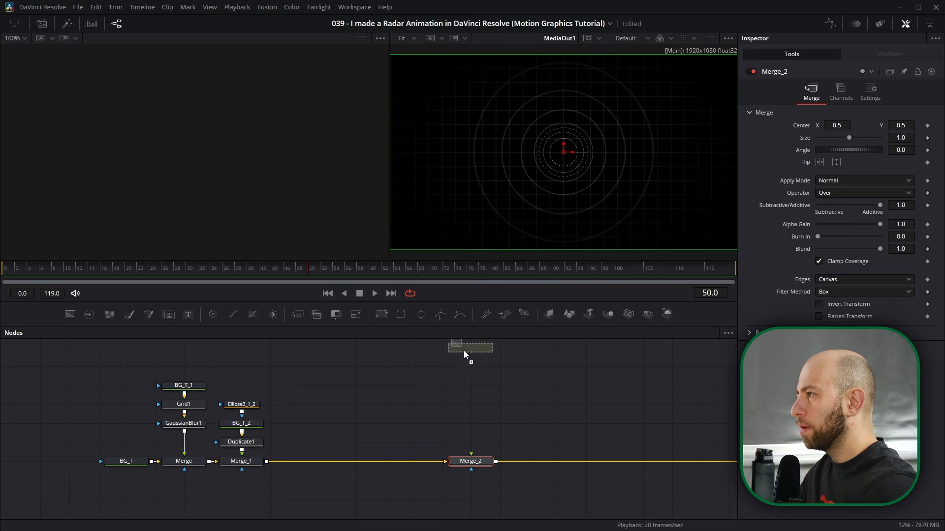
drag(496, 361, 471, 467)
drag(470, 362, 472, 343)
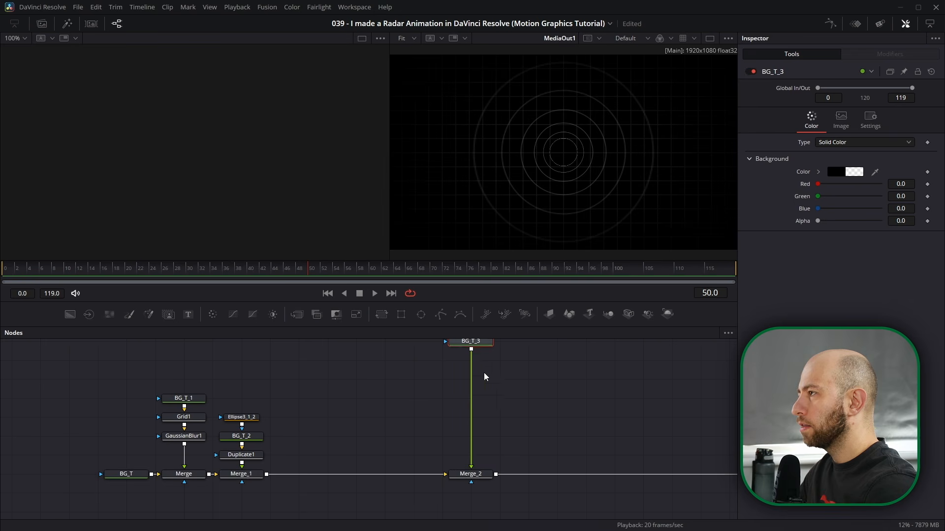
drag(485, 377, 480, 424)
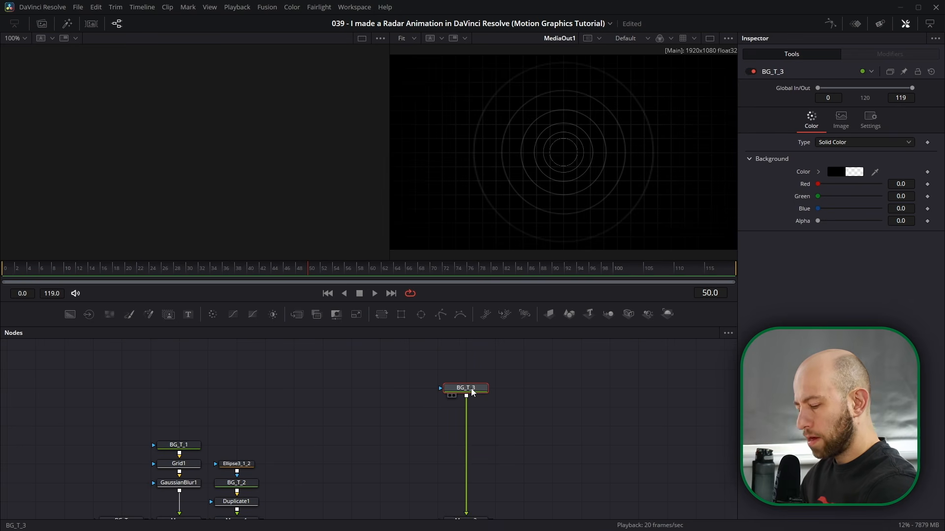
- Bring customer.png from the media pool's 07 Graphics bin into the node graph beside the new Background and view it in the first viewer
click(42, 23)
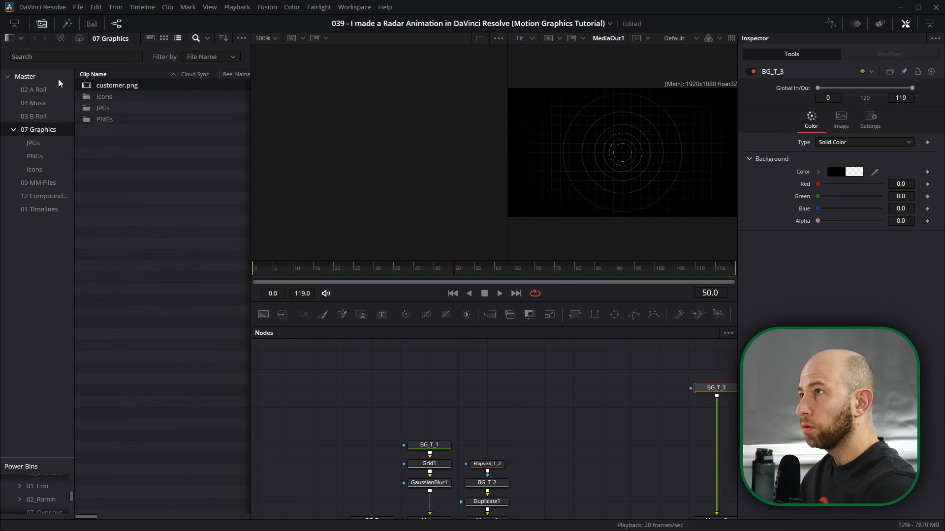
drag(97, 88, 642, 407)
key(1)
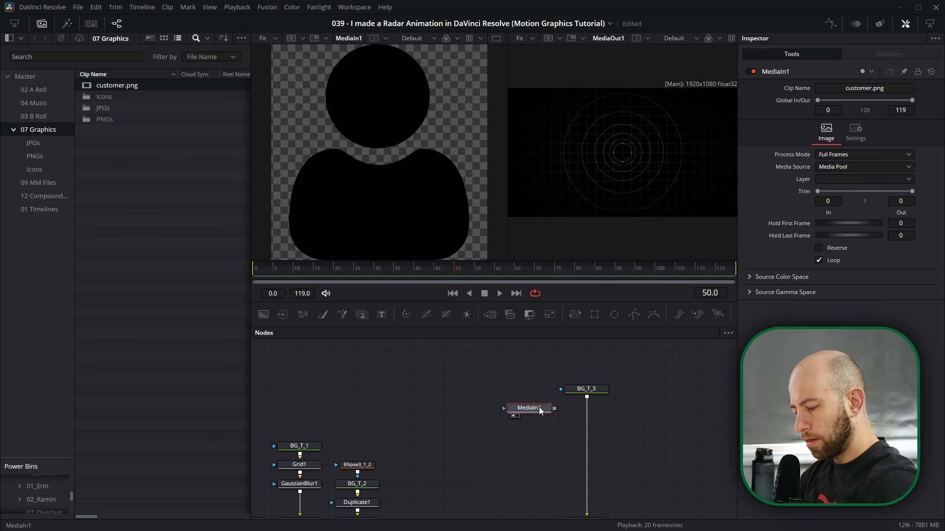
- Rename the customer.png media node as Icon
key(F2)
text(per)
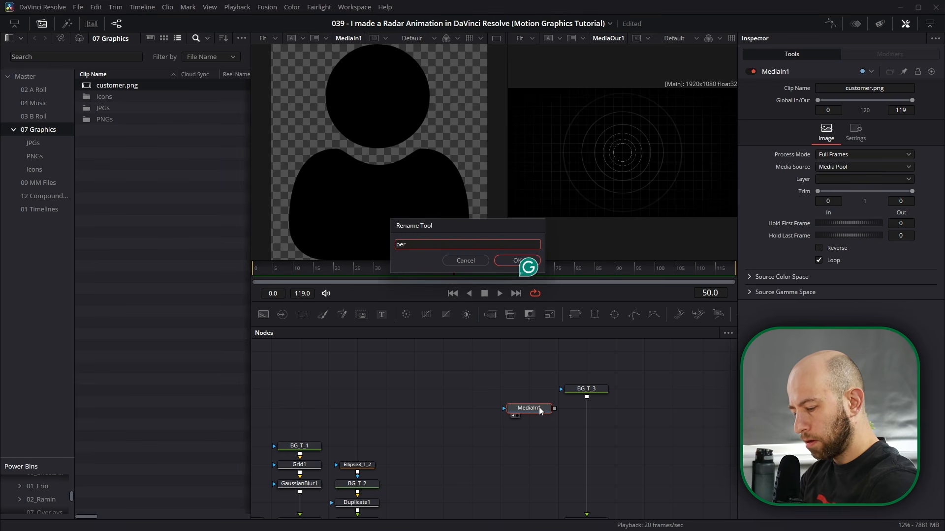
key(BackSpace)
key(BackSpace)
key(BackSpace)
text(Icon)
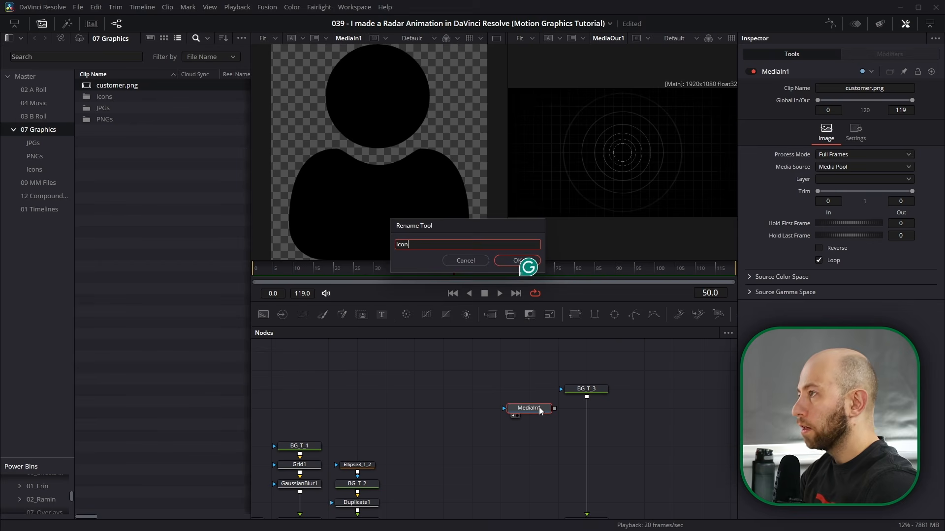
key(Return)
- Merge the Icon node over the newest Background and insert a Color Generator directly after the Icon
drag(554, 408, 588, 397)
drag(483, 399, 461, 365)
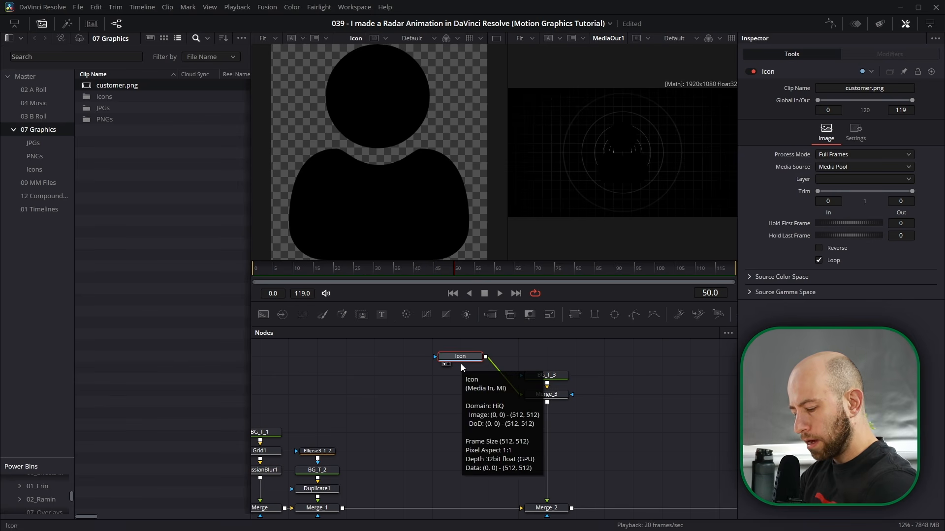
key(shift+space)
text(gener)
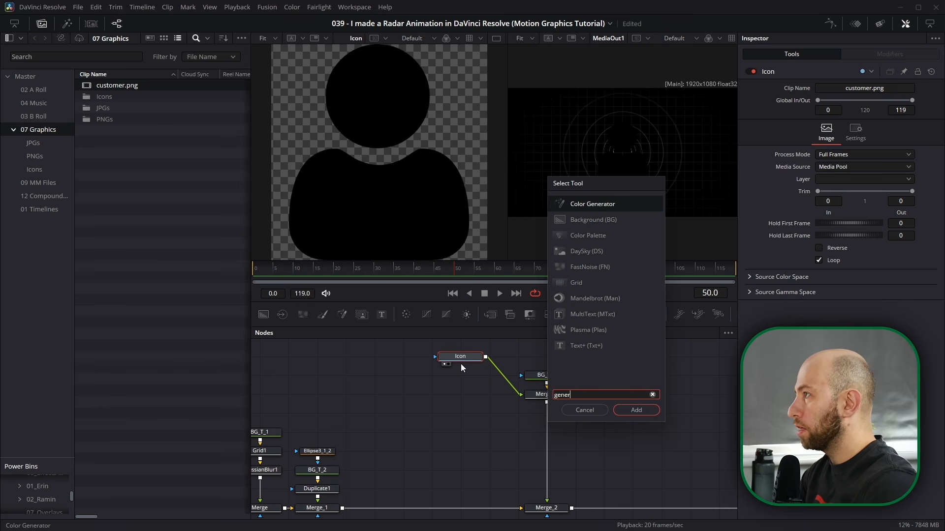
key(Return)
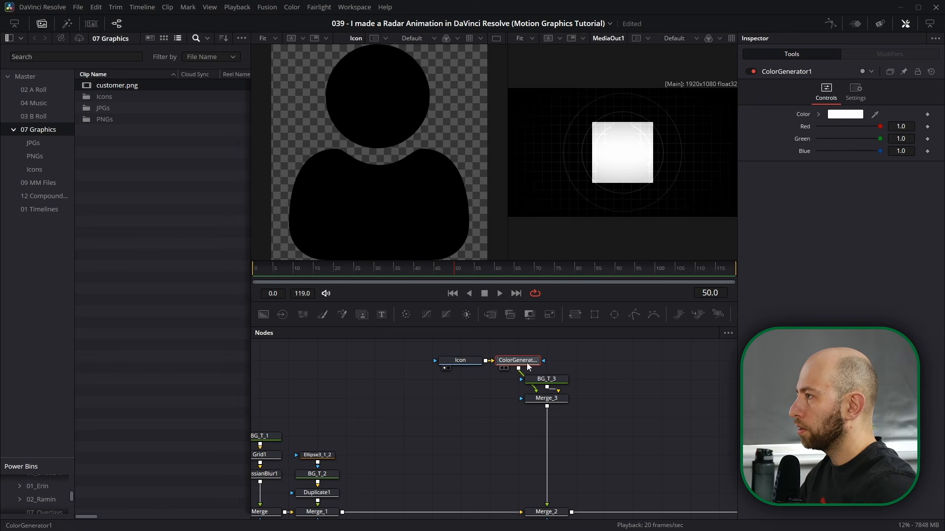
- Place the Color Generator below the Icon and insert a Soft Glow after it with glow size 10 and gain about 1.77
scroll(449, 375, up, 5)
drag(472, 361, 482, 394)
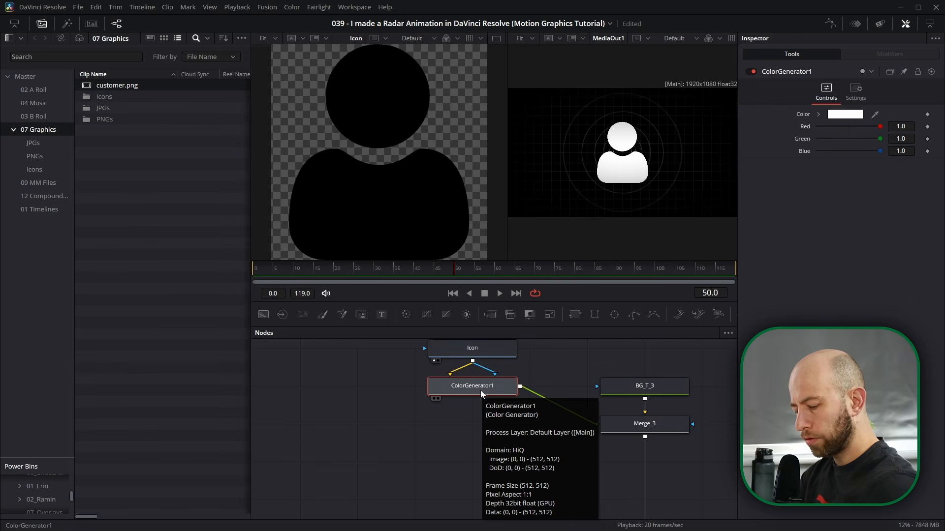
key(shift+space)
text(soft)
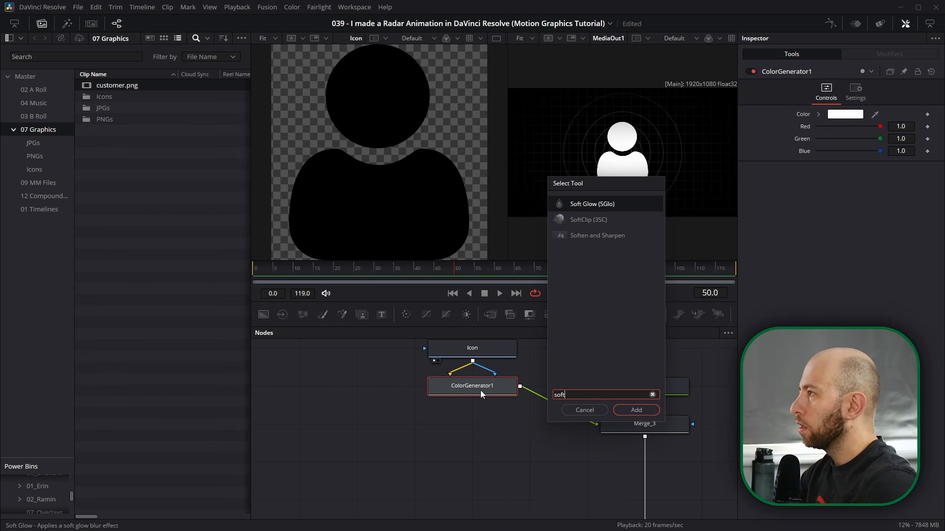
key(Return)
drag(560, 396, 446, 434)
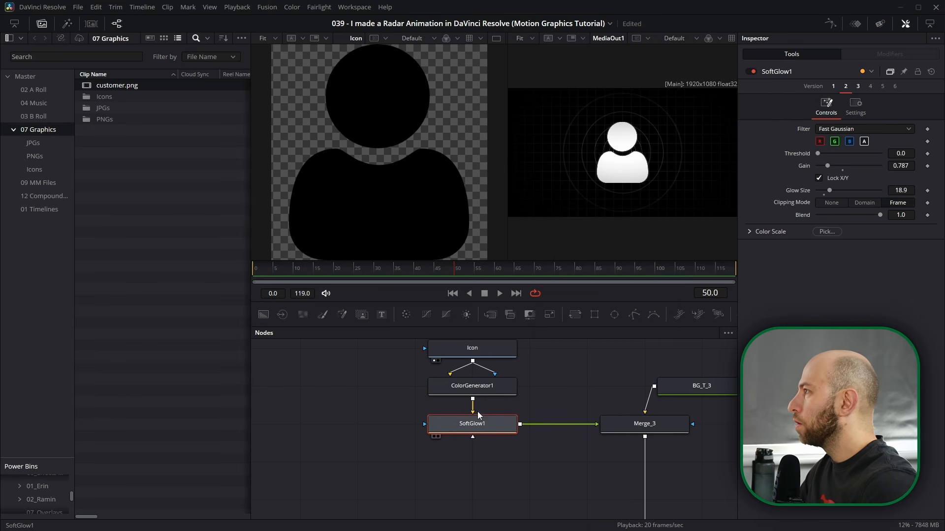
click(823, 195)
drag(828, 166, 840, 166)
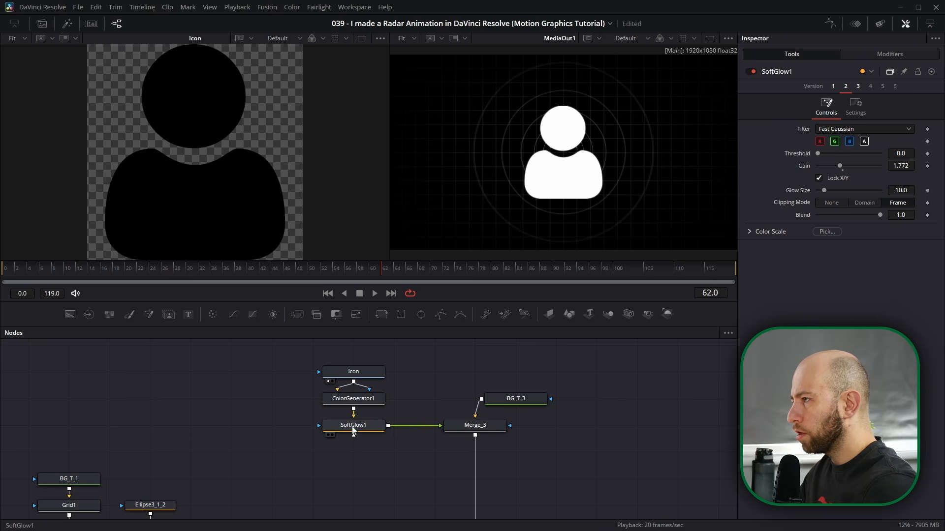
- Move the Soft Glow to directly after Merge_3, tidying the Icon and BG_T_3 branches around it, and set its gain to about 1.42
shift+click(353, 425)
drag(353, 436, 475, 462)
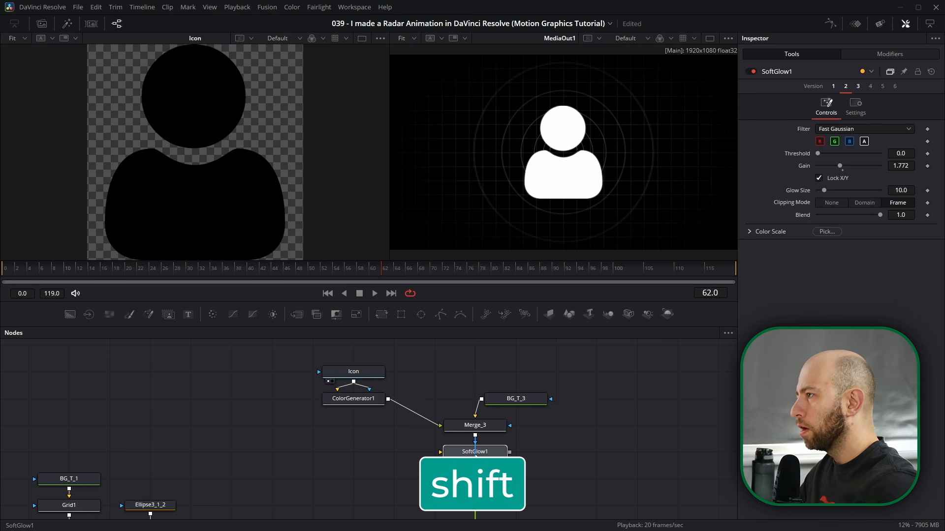
drag(516, 404, 482, 378)
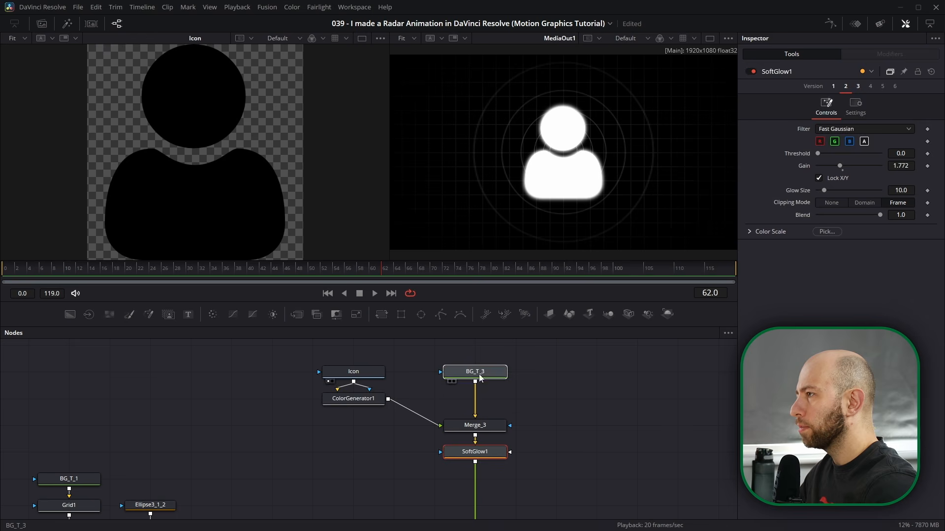
drag(402, 351, 404, 428)
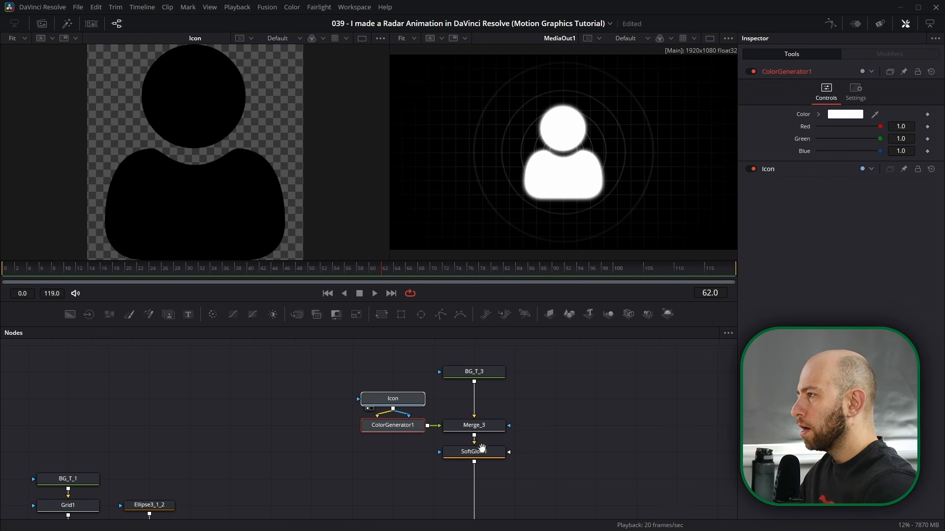
click(457, 426)
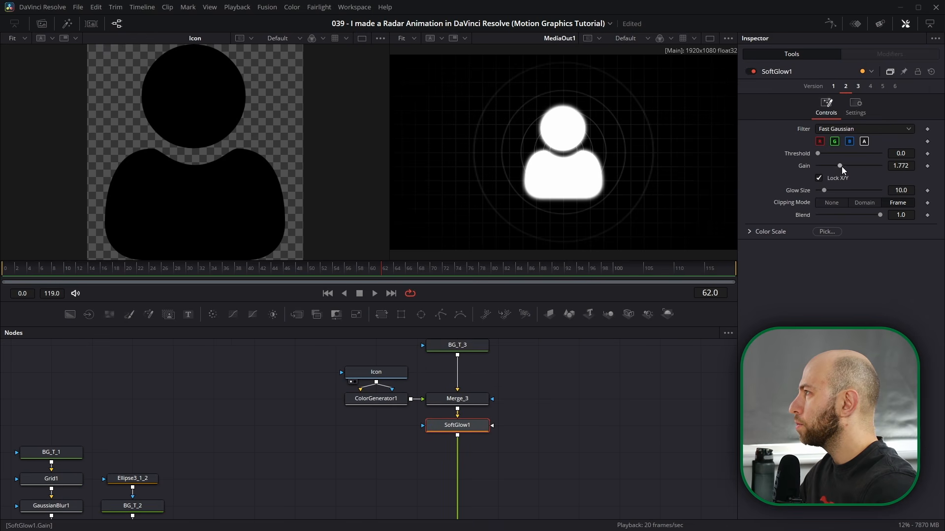
drag(841, 169, 835, 169)
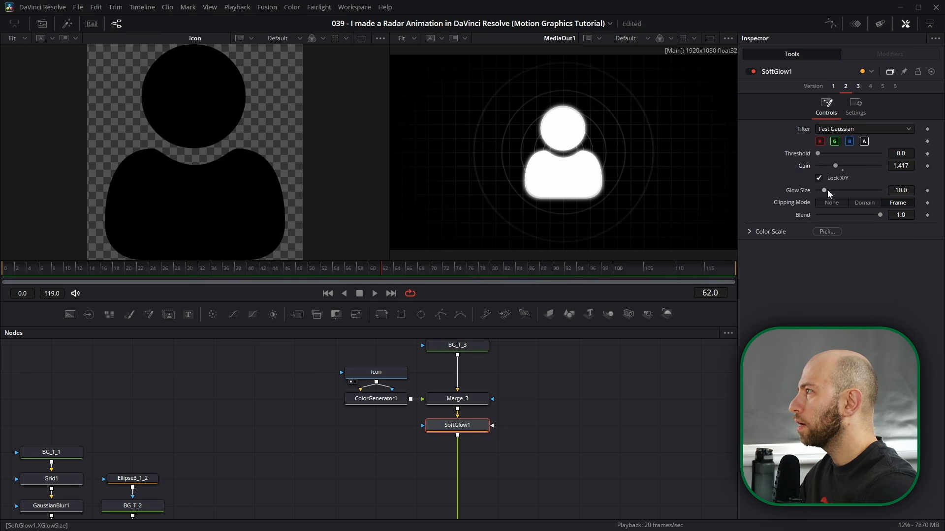
- Insert a Transform between Merge_3 and the Soft Glow and set its size to 0.15
click(448, 410)
key(shift+space)
text(transf)
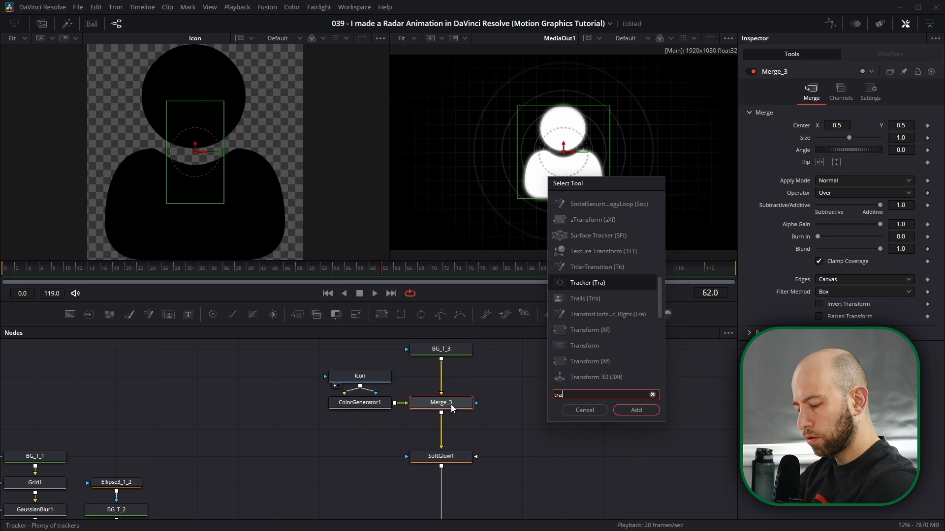
key(Return)
click(907, 163)
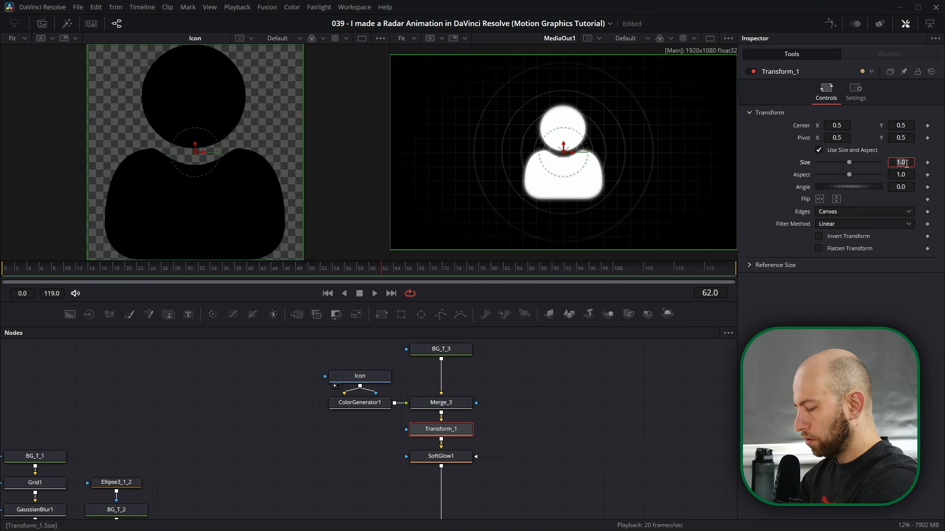
text(0.15)
key(Return)
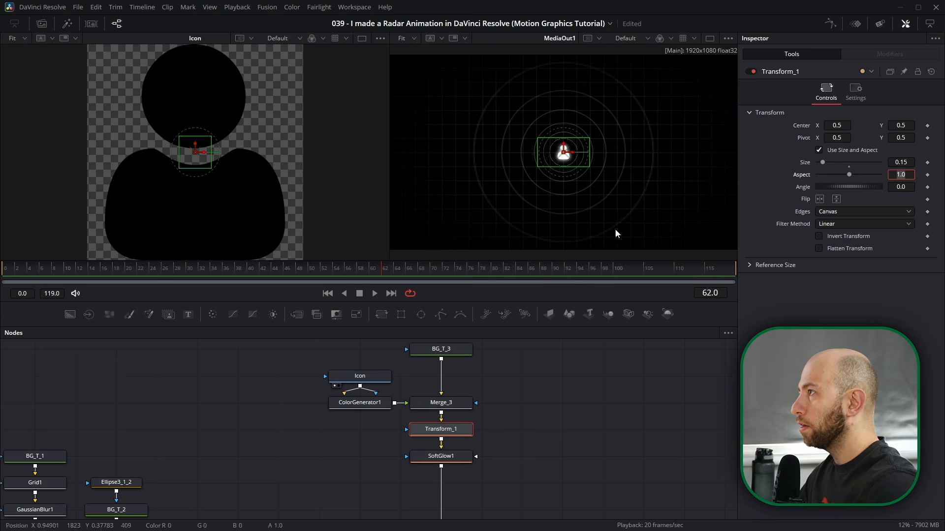
- Reduce the Soft Glow gain to about 0.83 for the small icon
scroll(585, 201, down, 2)
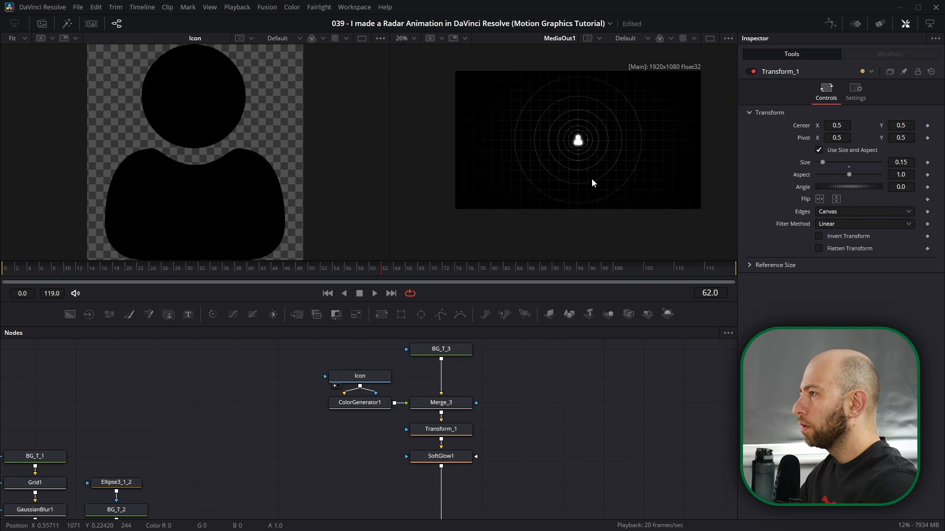
click(443, 457)
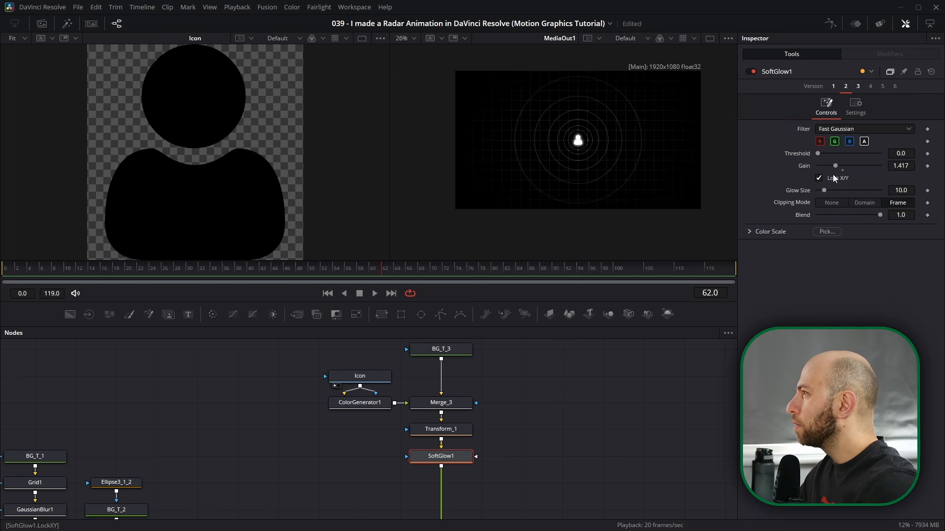
scroll(581, 151, up, 3)
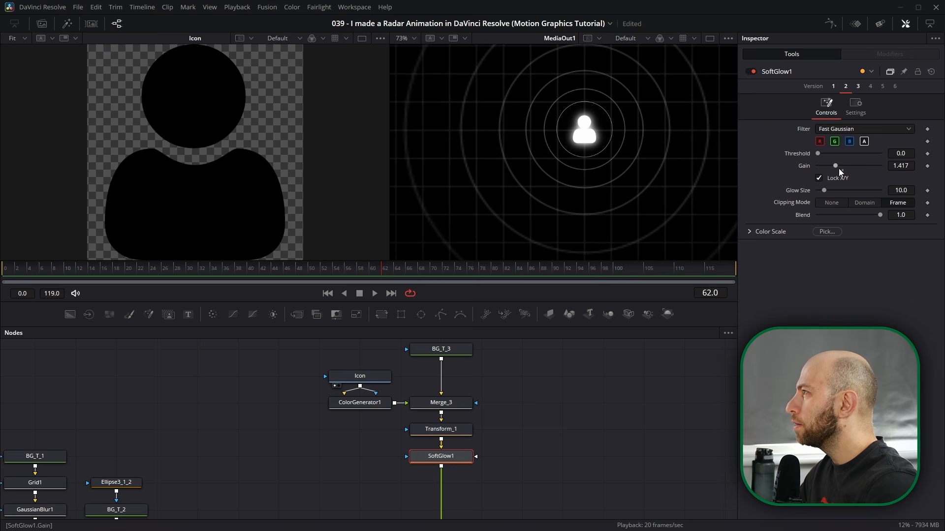
drag(835, 166, 828, 166)
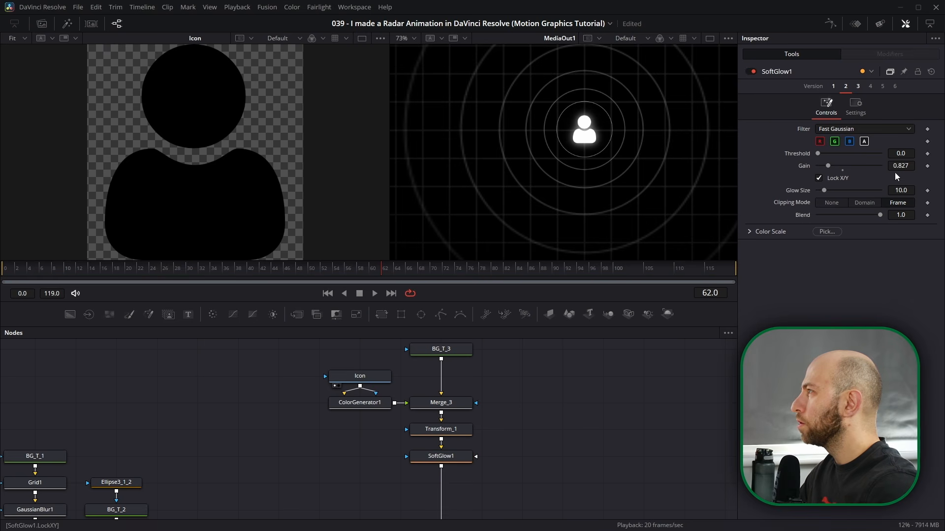
- Insert a Duplicate node between the Soft Glow and Merge_2
scroll(477, 445, down, 2)
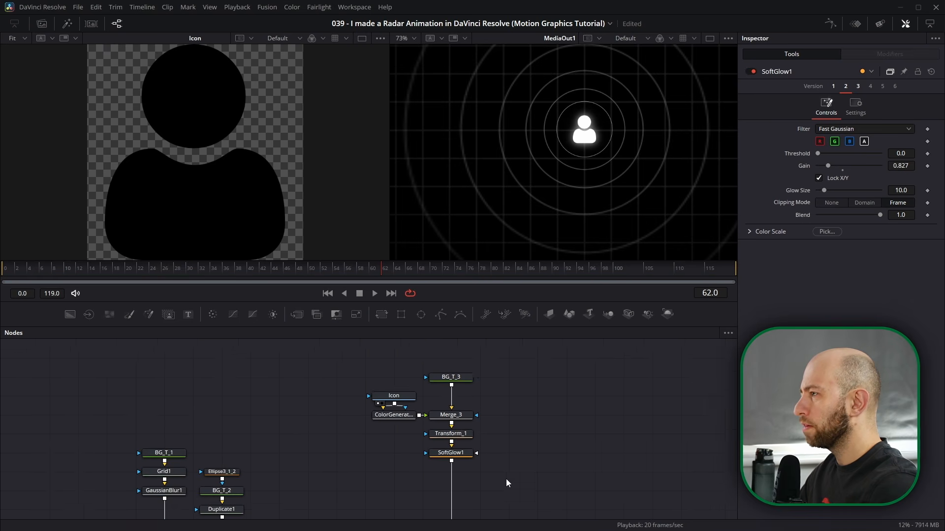
drag(508, 480, 483, 413)
click(429, 388)
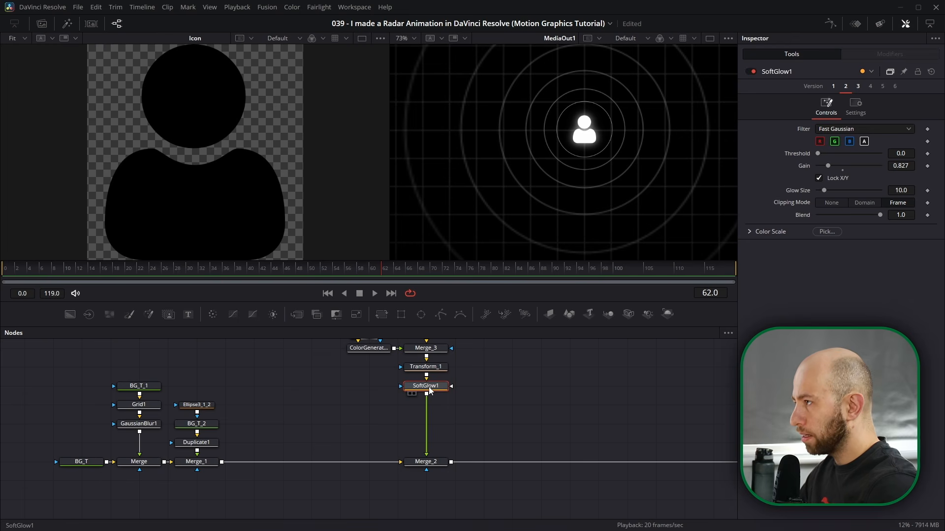
key(shift+space)
text(transf)
key(BackSpace)
key(BackSpace)
key(BackSpace)
key(BackSpace)
key(BackSpace)
key(BackSpace)
text(duplica)
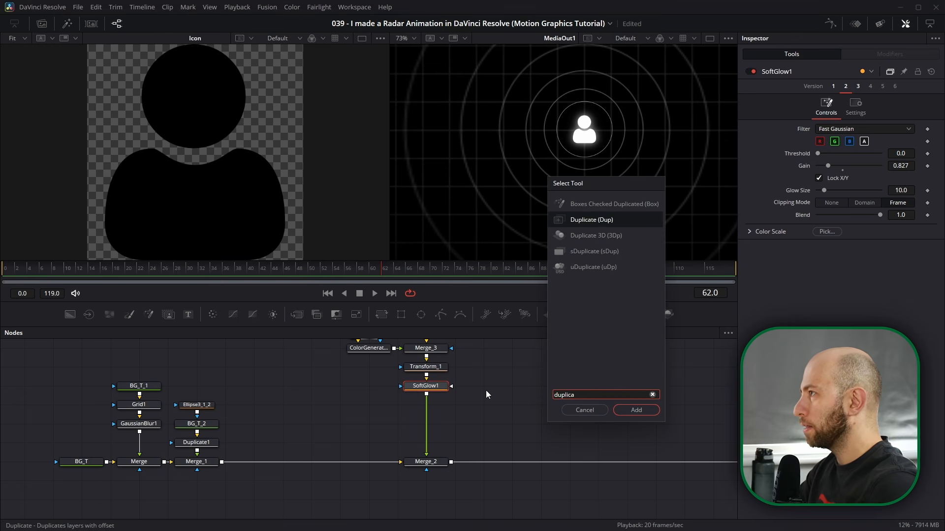
key(Return)
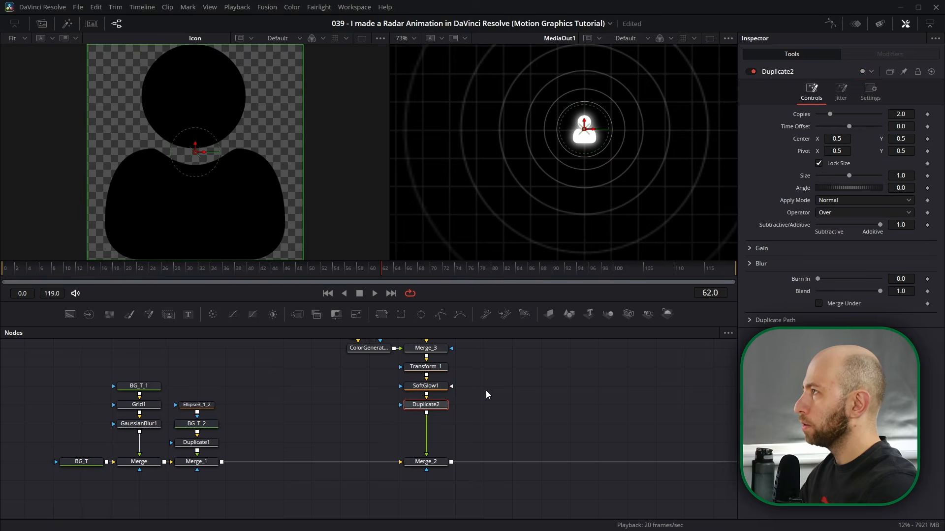
- Enable Duplicate Along Path on the icon's Duplicate node and set its copies to 8
click(753, 321)
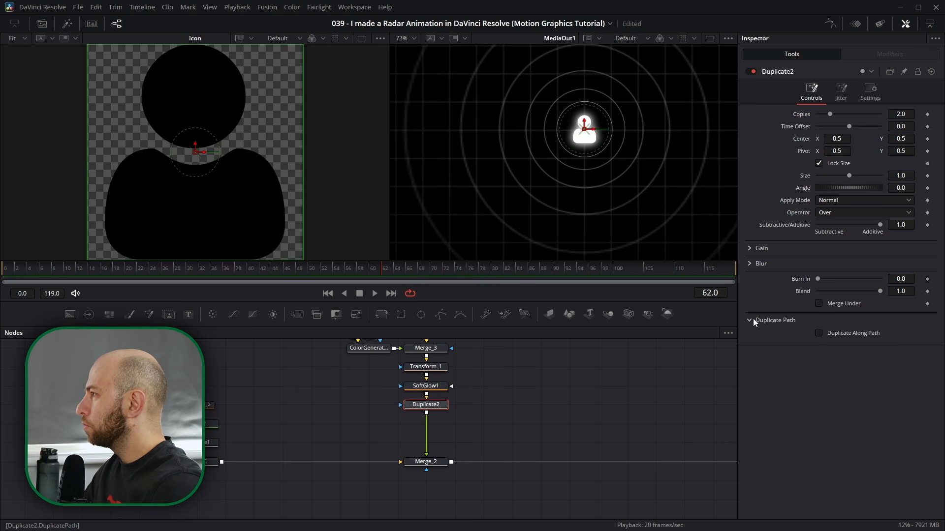
click(818, 333)
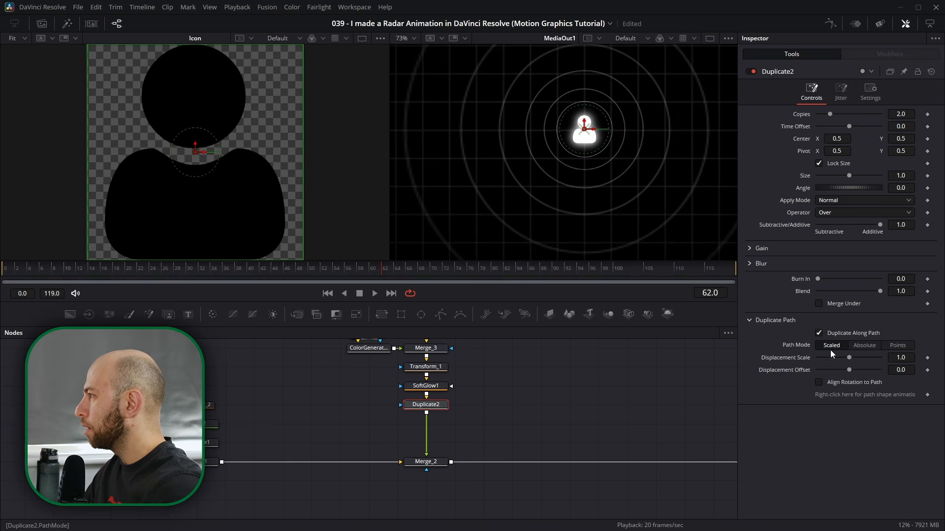
key(ctrl+f)
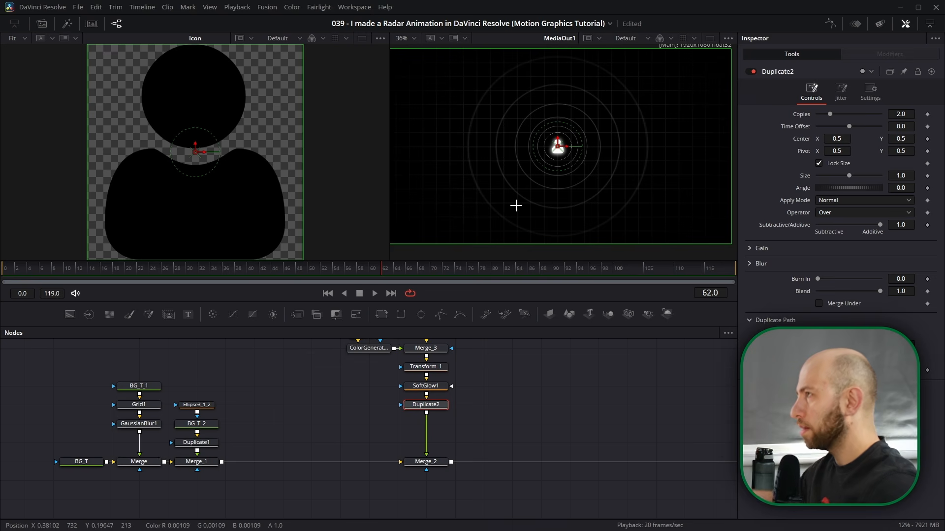
double_click(905, 114)
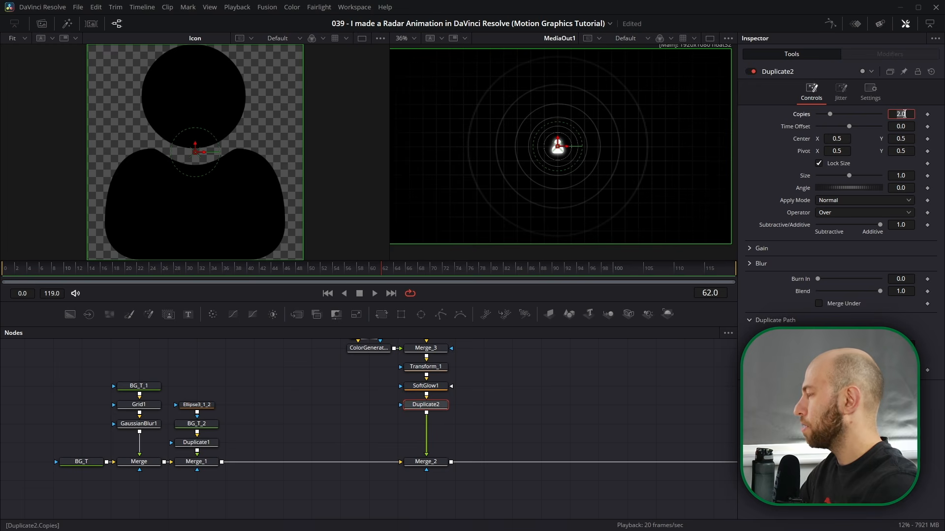
text(8)
key(Tab)
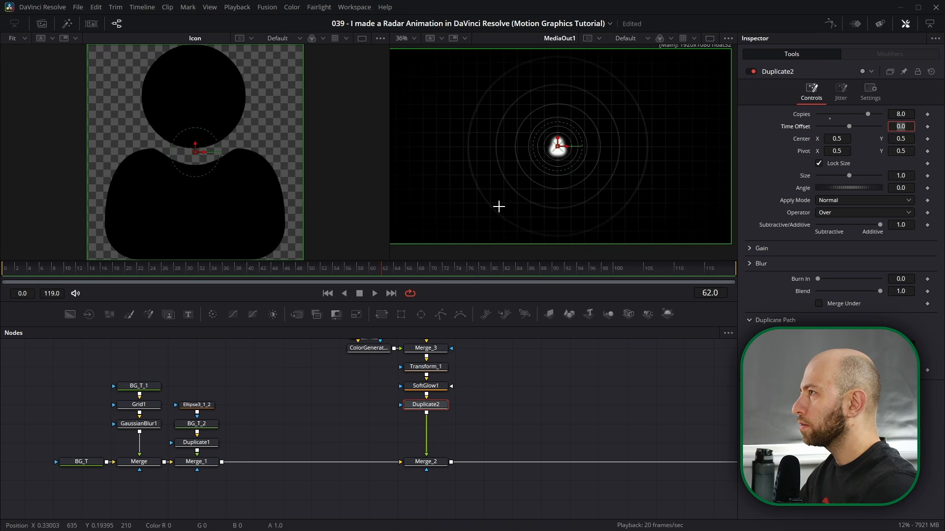
- Draw an open eight-point duplicate path around the radar rings, starting at the lower-left ring and ending just below the center, then deselect the node
click(505, 201)
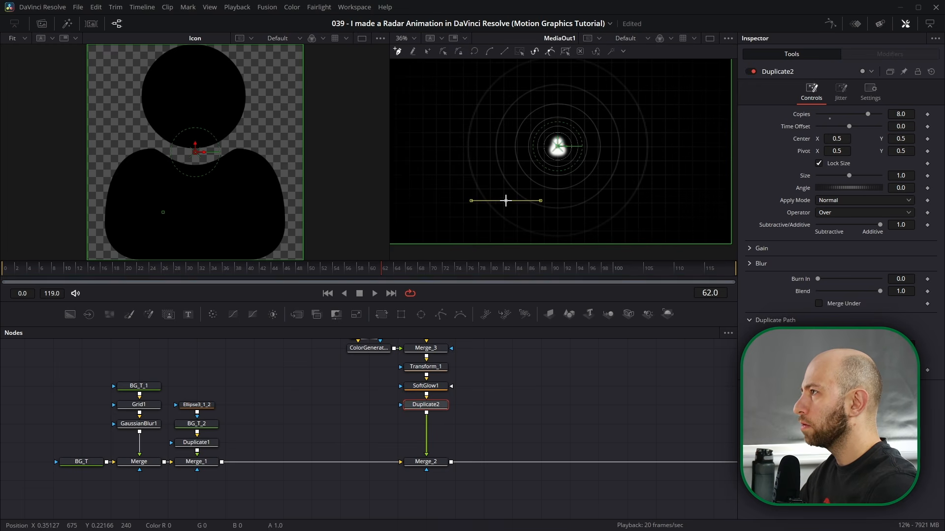
click(488, 140)
click(518, 110)
click(563, 79)
click(595, 111)
click(640, 132)
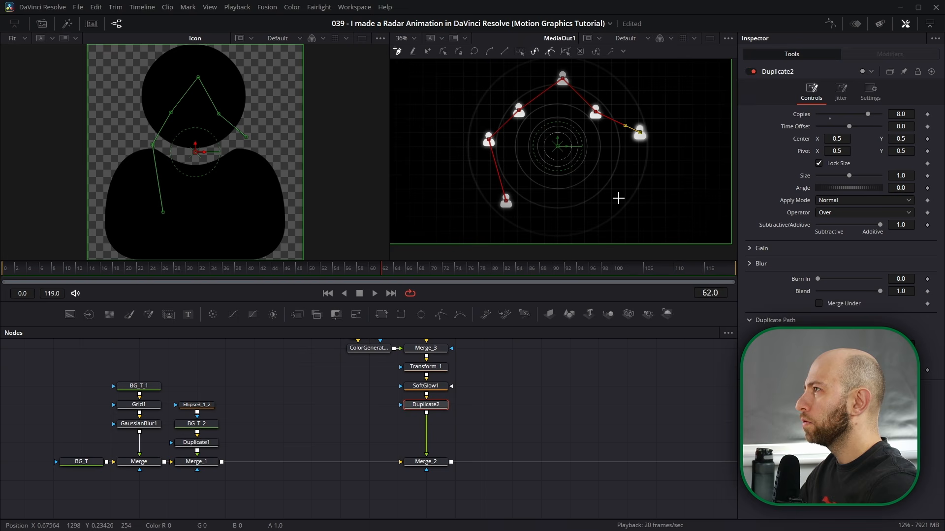
click(618, 198)
click(562, 190)
click(575, 405)
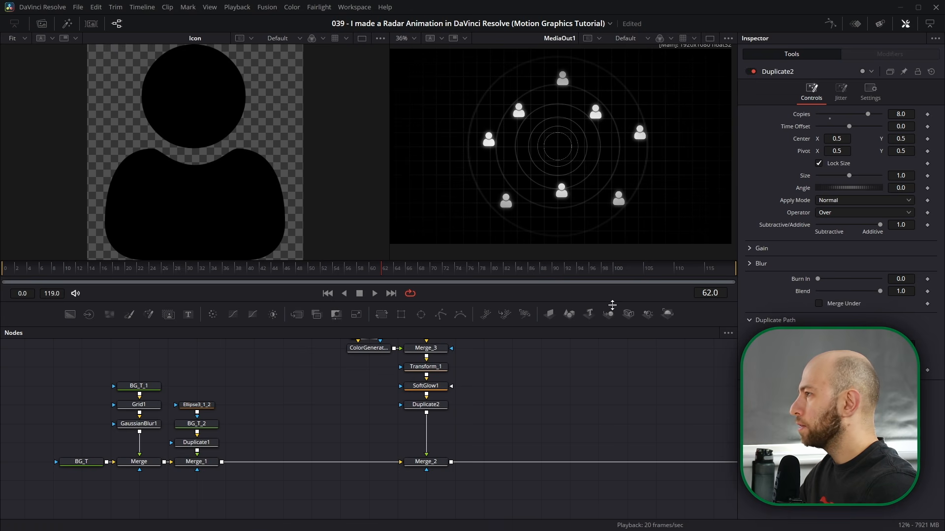
- Strengthen the icons' Soft Glow to a glow size of 31.5 and a gain of about 1.54
click(425, 388)
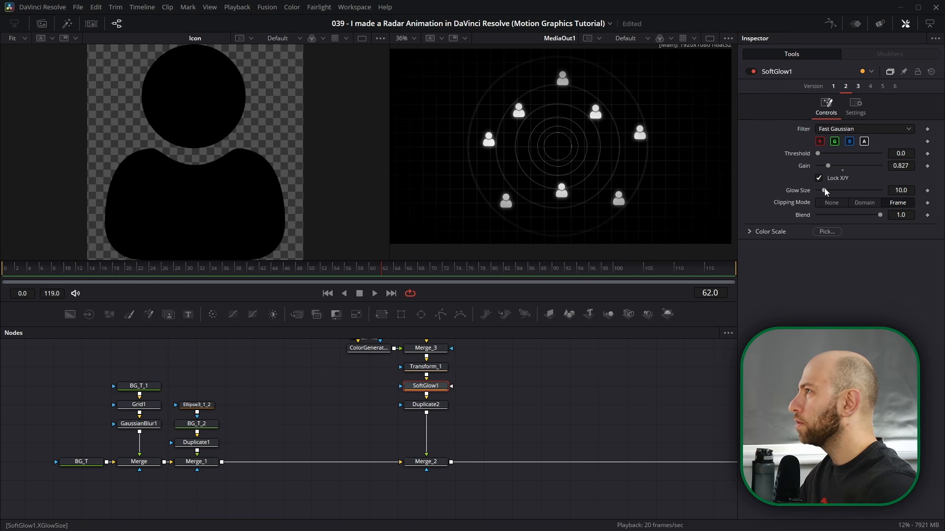
drag(824, 190, 838, 193)
drag(903, 165, 918, 165)
drag(831, 170, 838, 171)
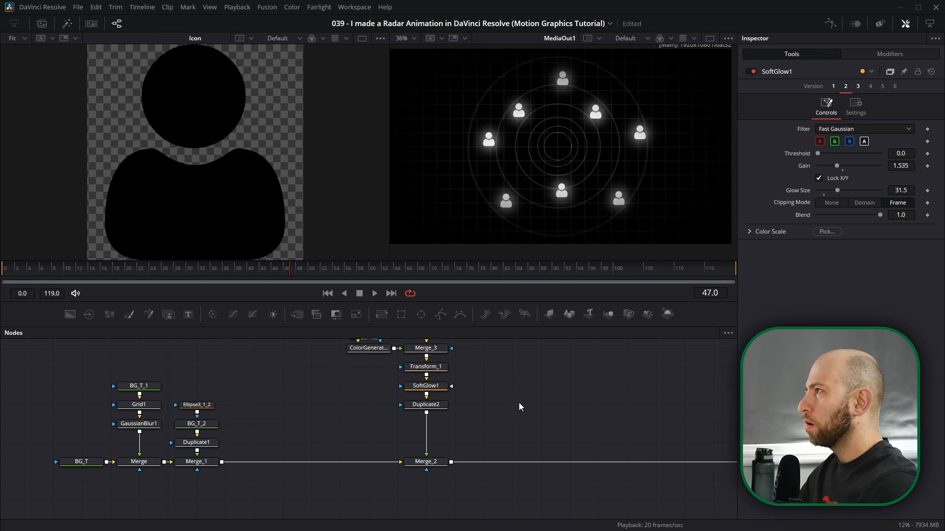
- Insert a new Merge after Merge_2 and connect a new Background placed above it as its foreground
drag(491, 409, 254, 436)
click(185, 494)
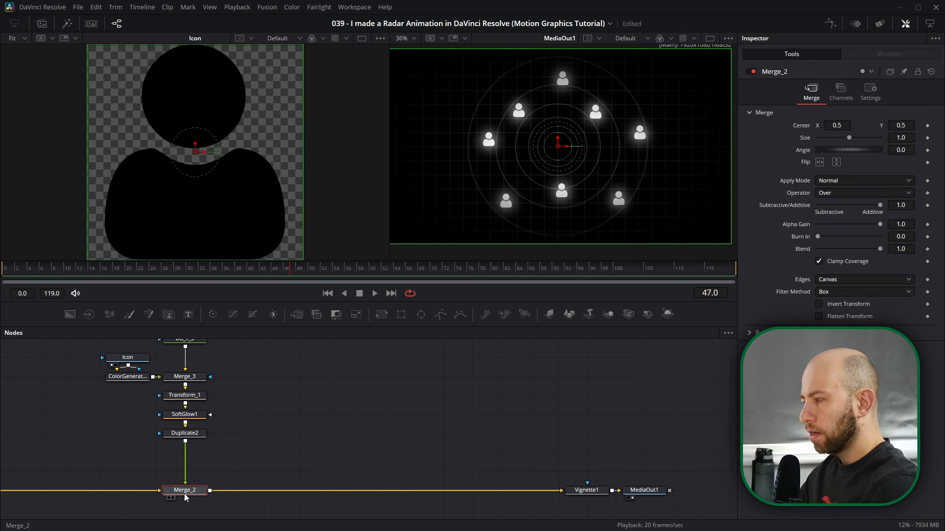
key(shift+space)
text(merge)
key(Return)
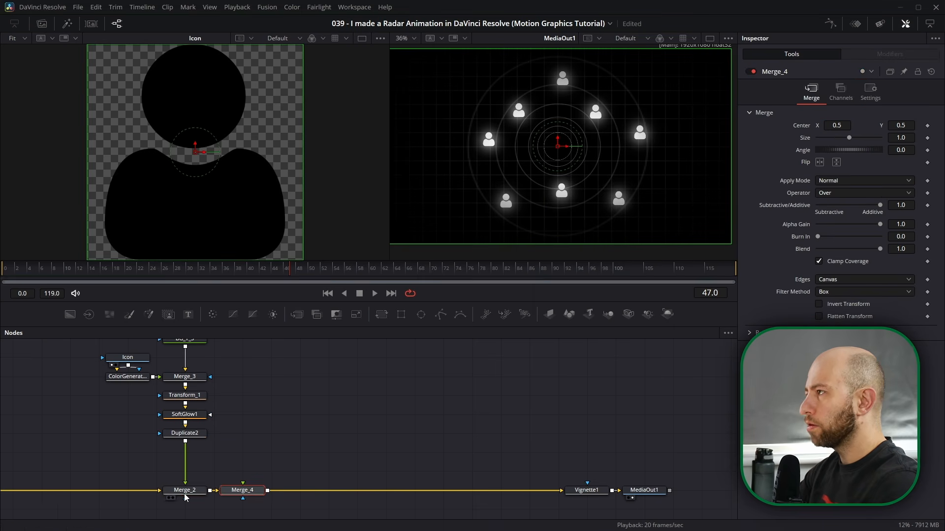
drag(70, 315, 365, 478)
scroll(356, 478, up, 2)
drag(406, 428, 357, 501)
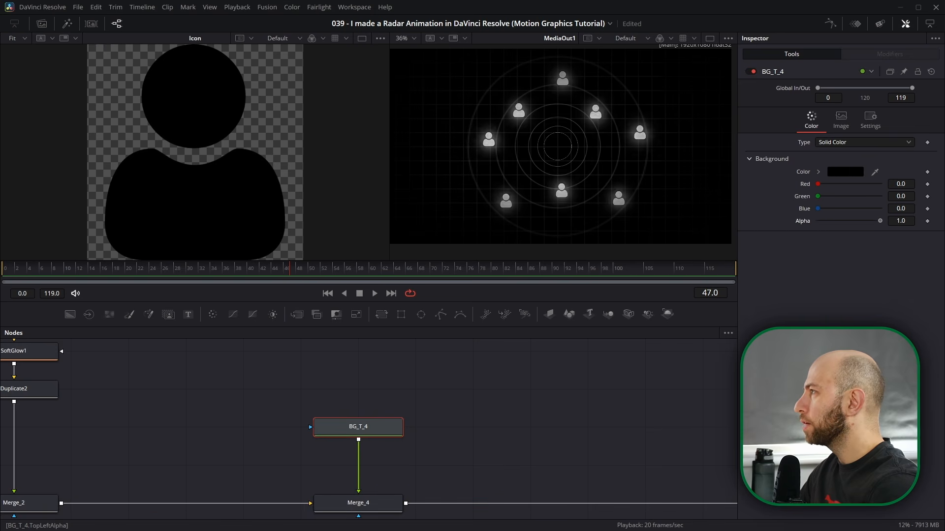
- Color the new BG_T_4 background with the saved custom red #e94c3d
double_click(817, 221)
click(835, 172)
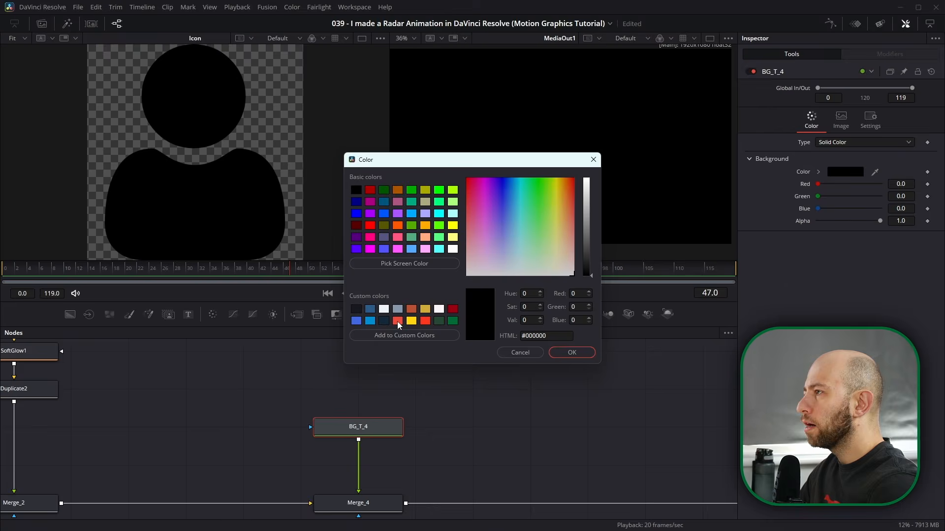
click(398, 321)
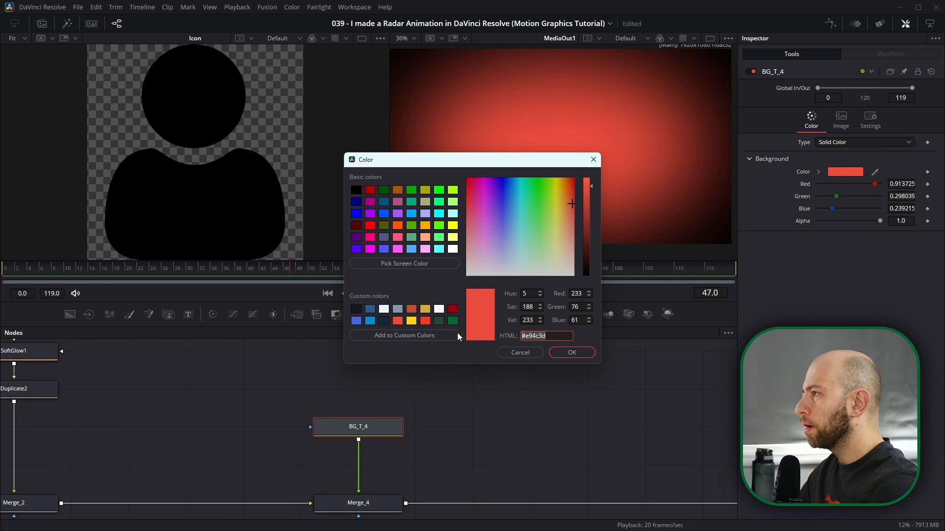
click(563, 353)
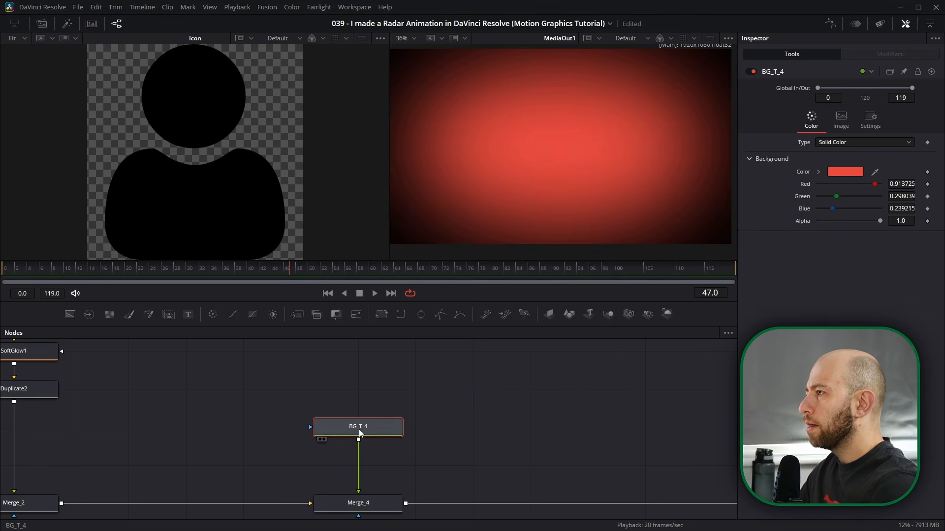
- Mask the red background with an ellipse and enlarge the ellipse's width to about 0.745
click(420, 315)
drag(371, 391, 365, 473)
drag(360, 430, 361, 392)
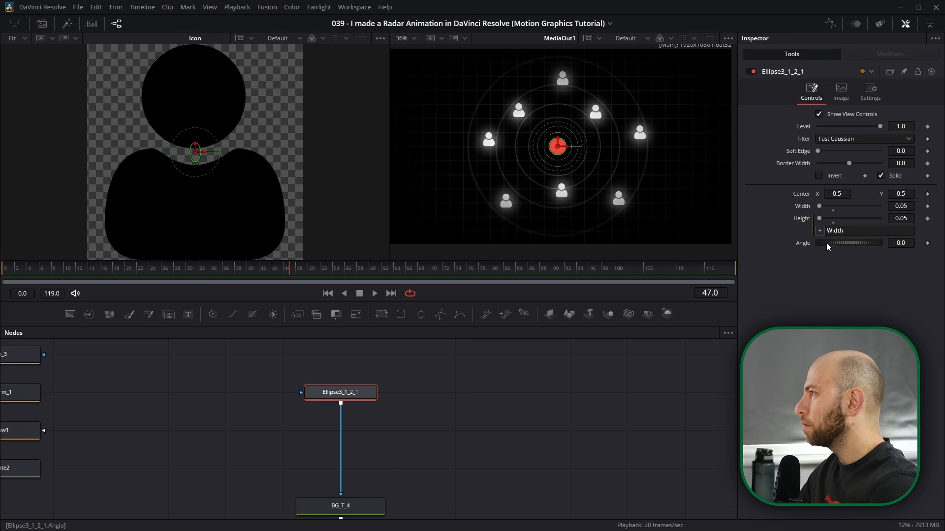
drag(905, 207, 881, 221)
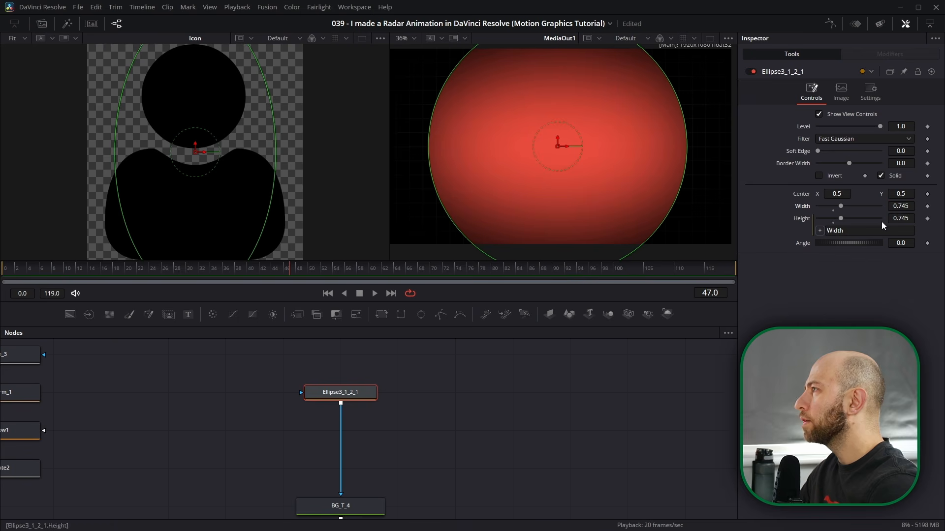
- Add a second ellipse mask after the first one and set its paint mode to Subtract
click(422, 315)
click(831, 180)
click(836, 202)
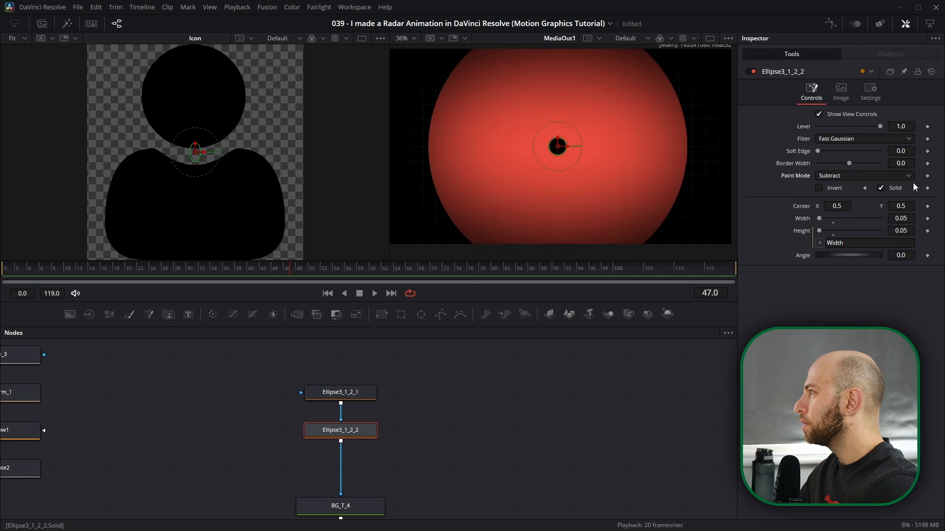
- Link the second ellipse's border width to its Width by expression and make it a non-solid outline with a width of 0.37
right_click(799, 161)
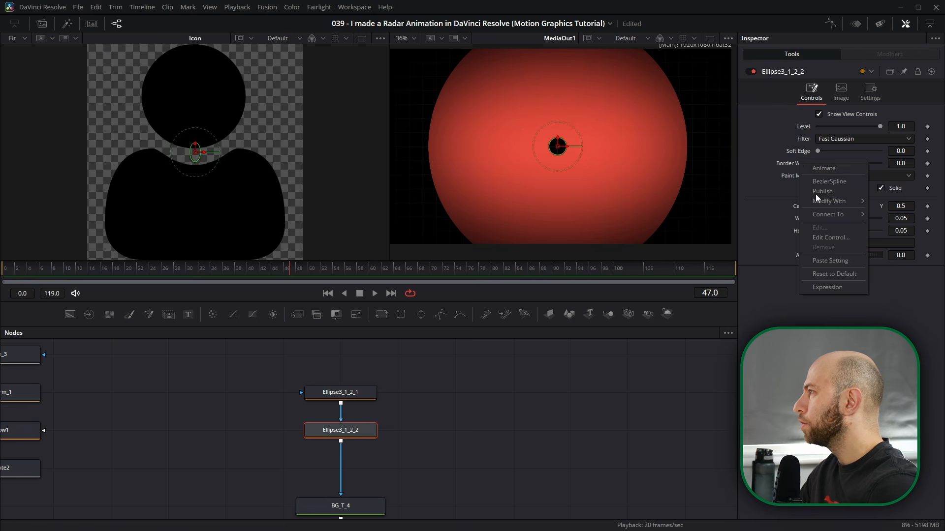
click(832, 291)
drag(818, 176, 807, 232)
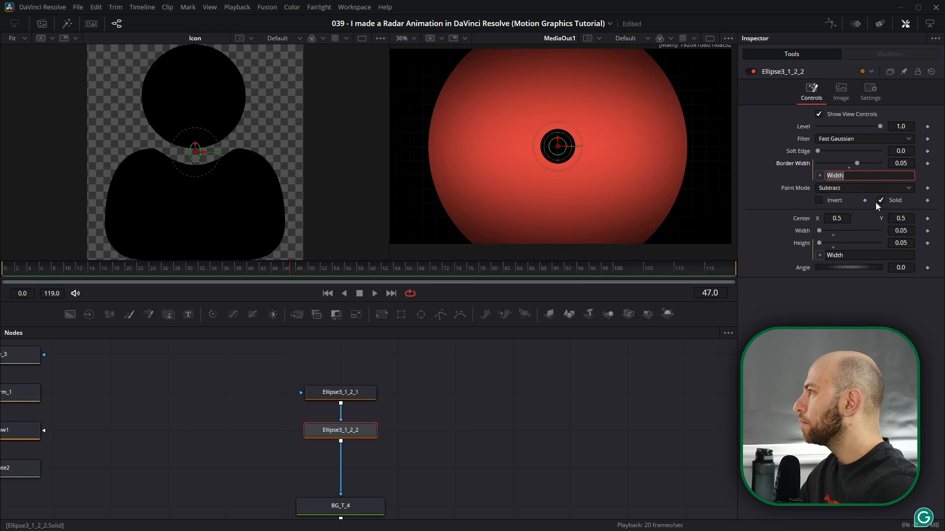
click(880, 201)
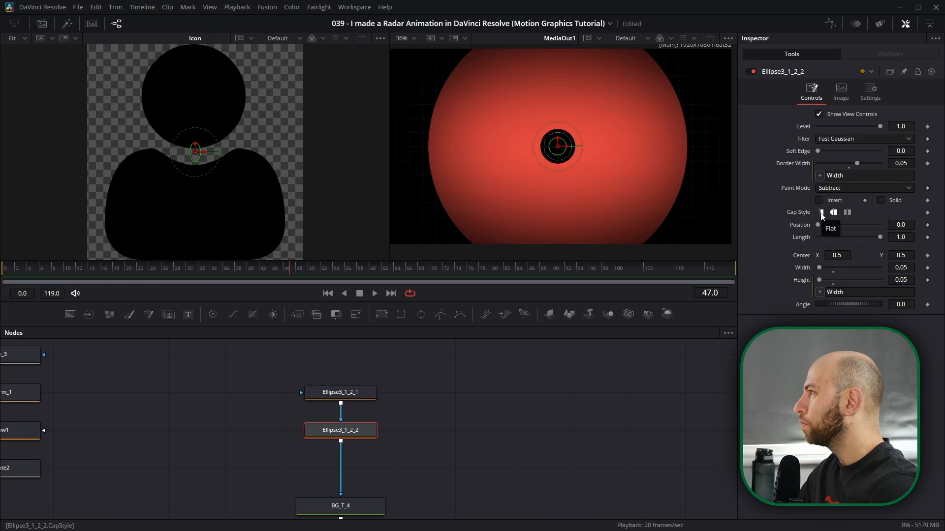
drag(901, 267, 944, 267)
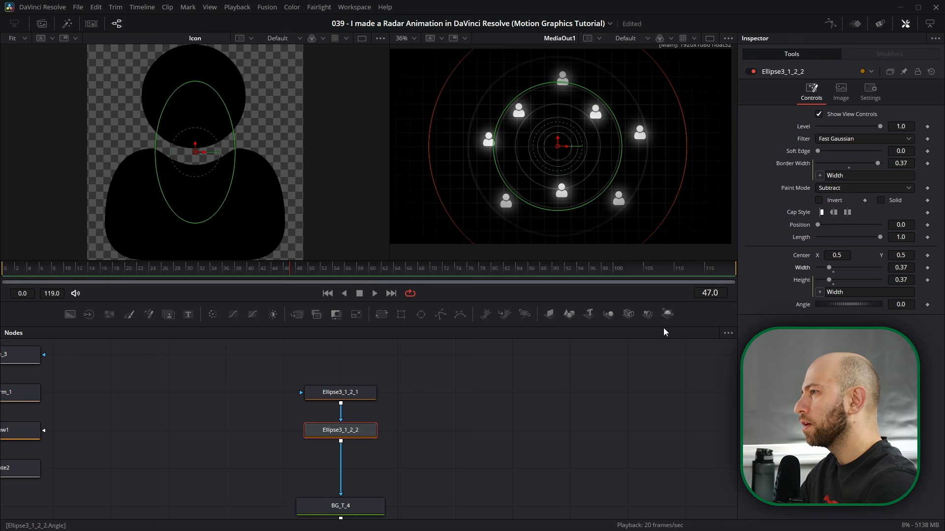
- Enlarge the first ellipse's width to about 1.029 so it extends past the frame's sides
click(346, 392)
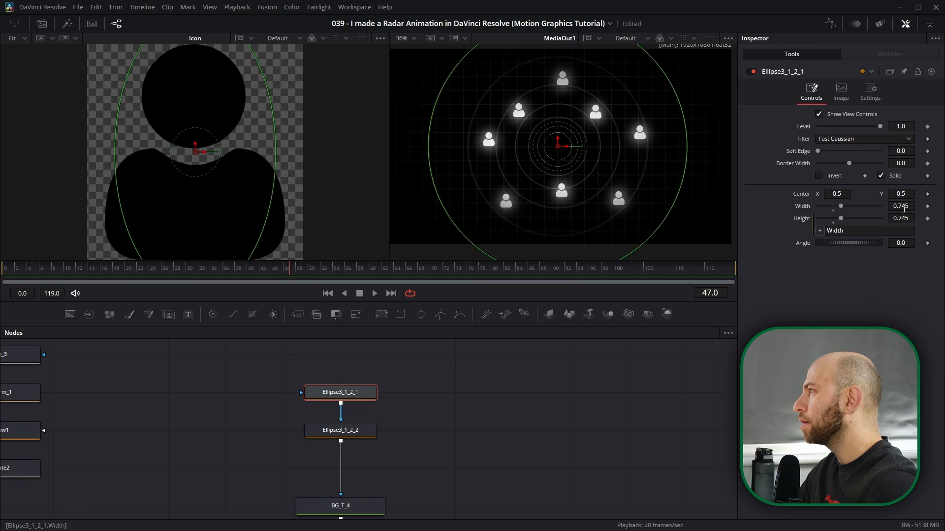
drag(944, 267, 944, 267)
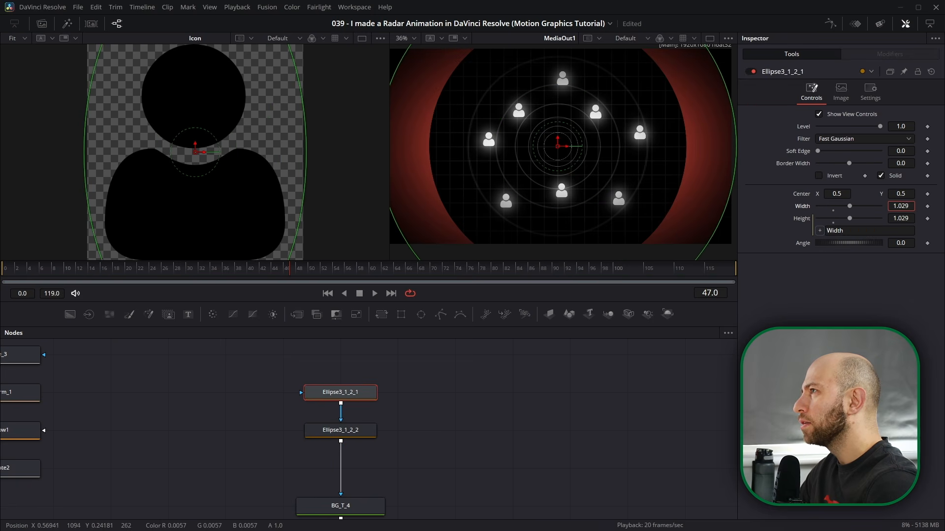
- Shape a soft radar wedge with the subtracting ellipse: length 0.921, soft edge about 0.0142 and width about 0.607
click(353, 431)
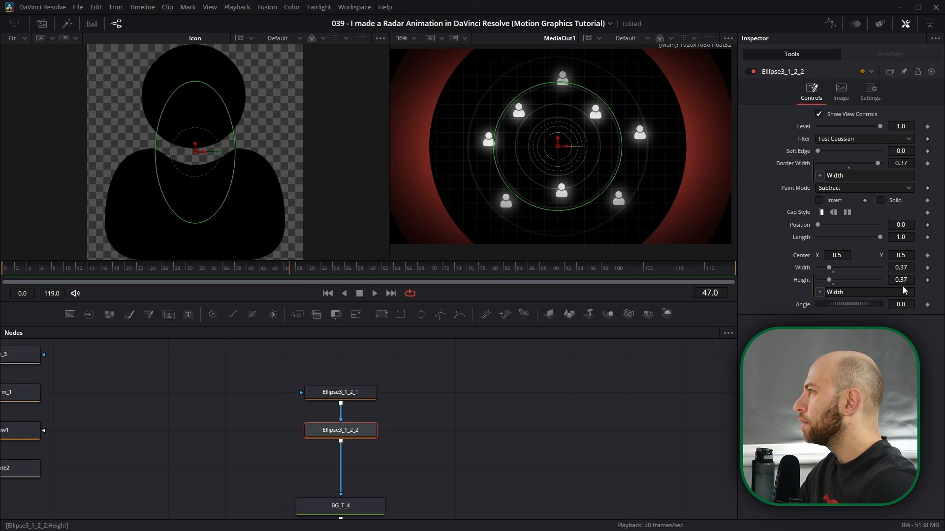
mouse_move(880, 239)
mouse_down()
mouse_move(858, 240)
mouse_move(876, 241)
mouse_up()
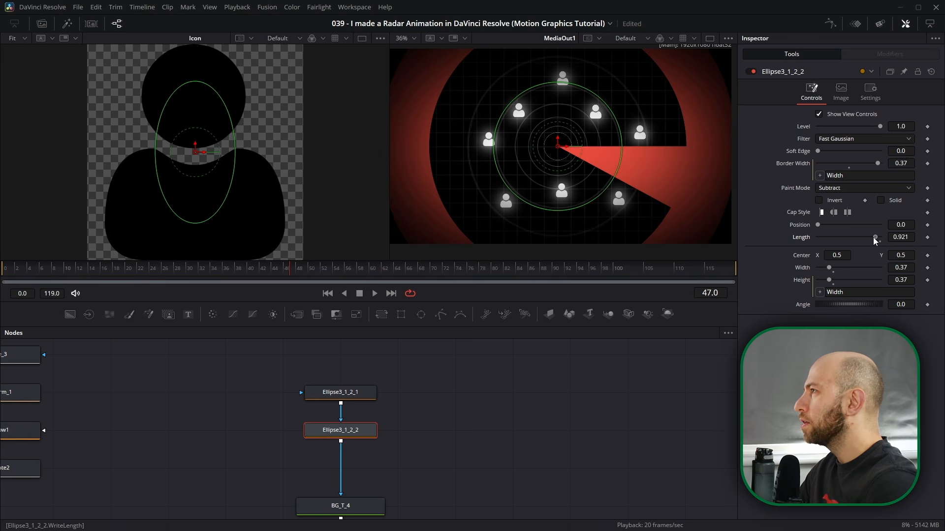
drag(903, 152, 909, 152)
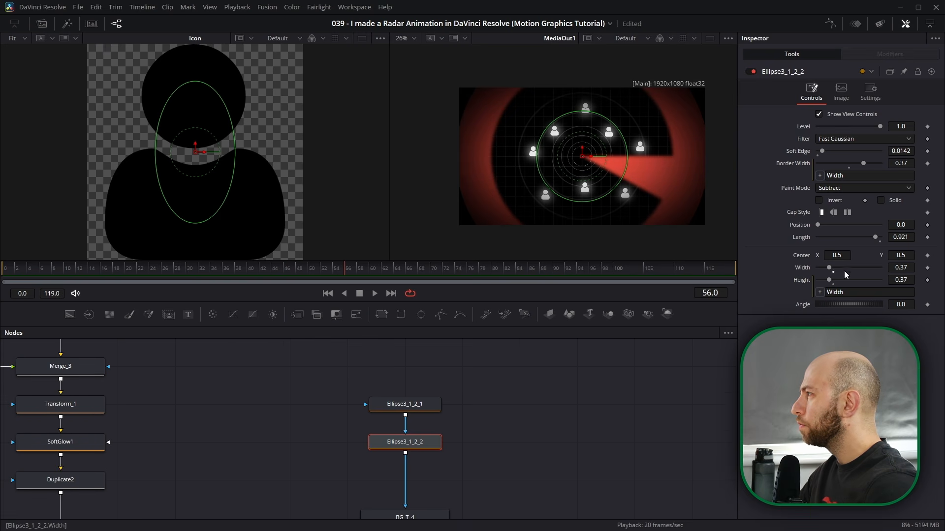
drag(905, 271, 931, 270)
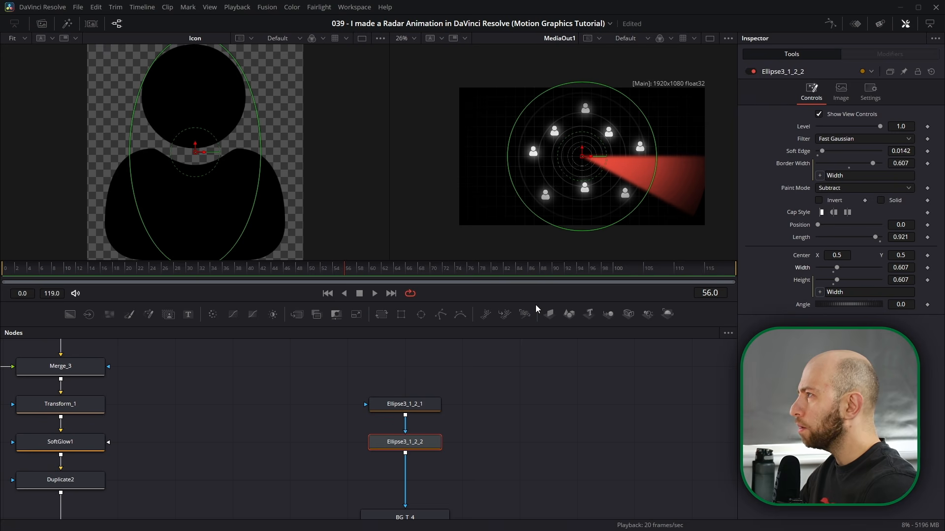
- Soften the first, outer ellipse mask with a soft edge of about 0.0135
click(405, 404)
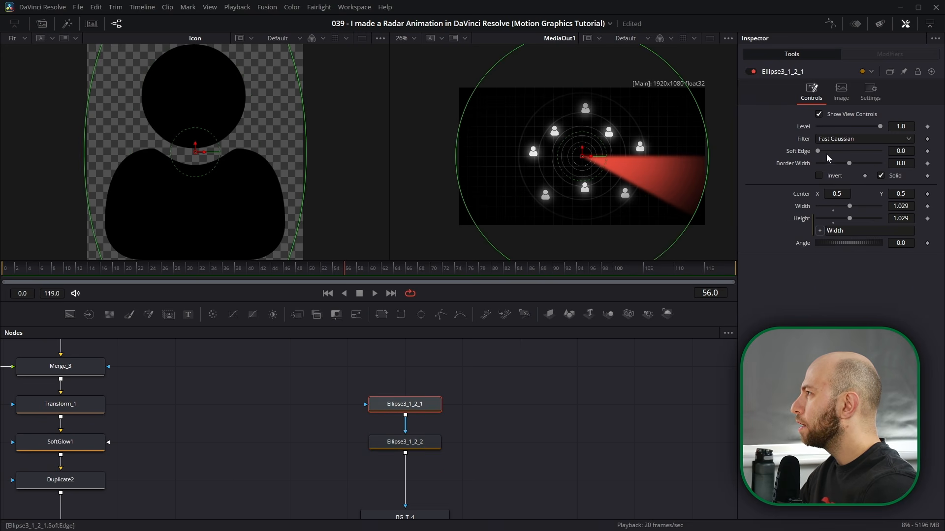
drag(901, 152, 914, 152)
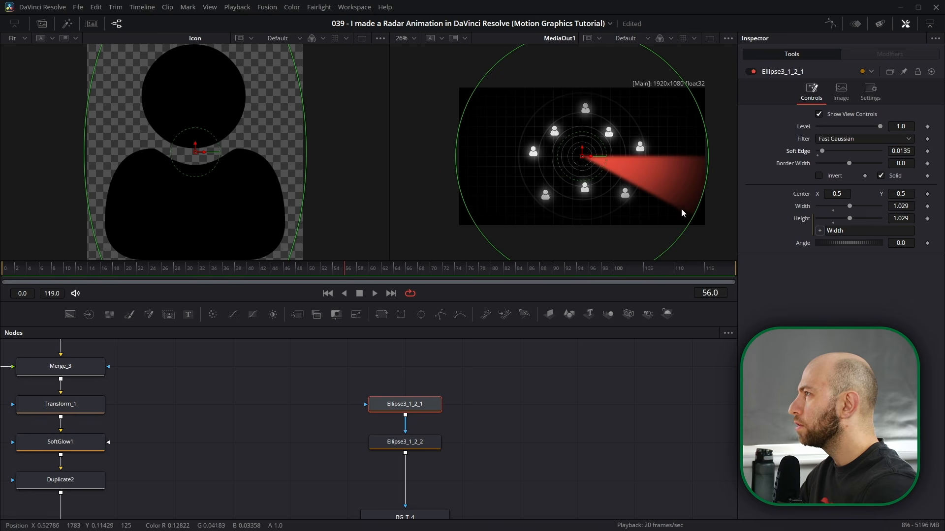
drag(717, 183, 679, 176)
scroll(684, 174, up, 3)
scroll(669, 187, down, 2)
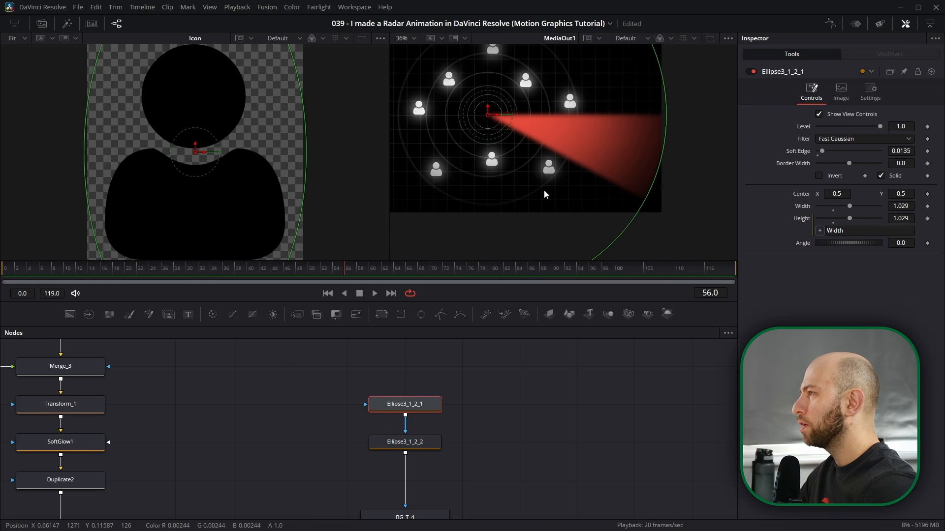
drag(545, 190, 582, 233)
- Try rotating the wedge through a full turn by lowering the subtracting ellipse's angle to about -359.6
scroll(444, 446, down, 3)
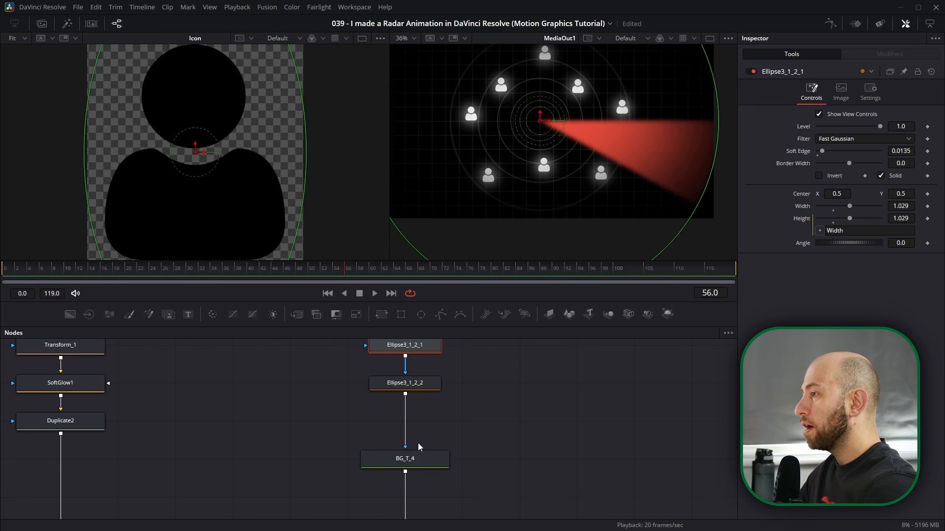
scroll(417, 436, down, 2)
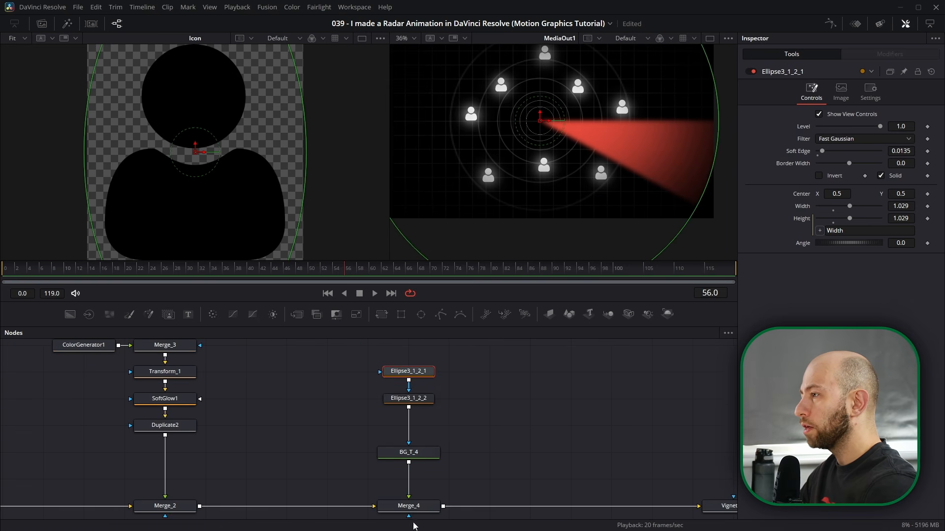
click(417, 400)
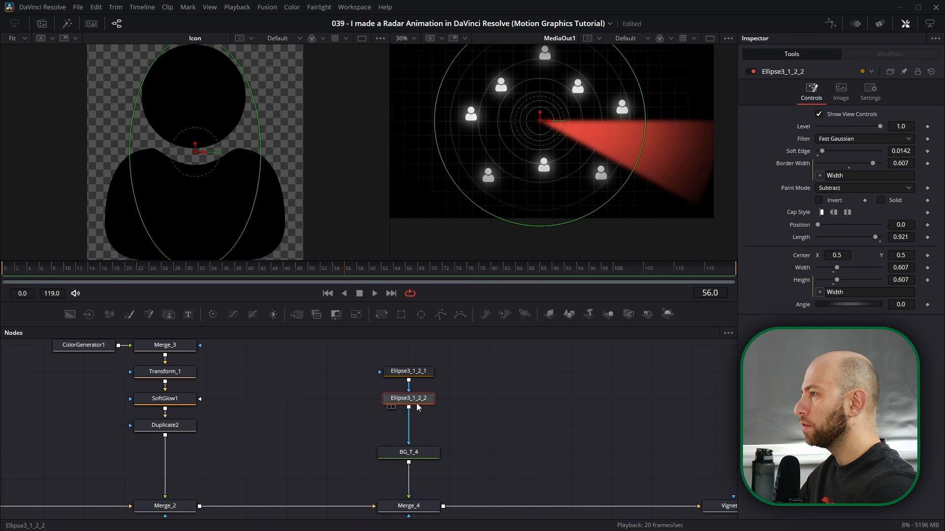
drag(903, 306, 870, 305)
drag(690, 274, 355, 222)
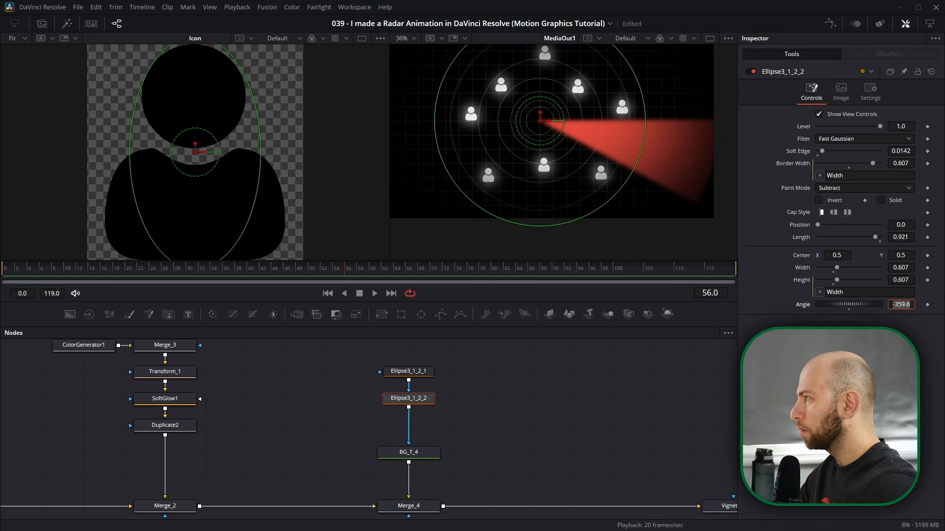
- Drive the subtracting ellipse's Angle with the expression time and play back the wedge's rotation
key(Return)
click(876, 315)
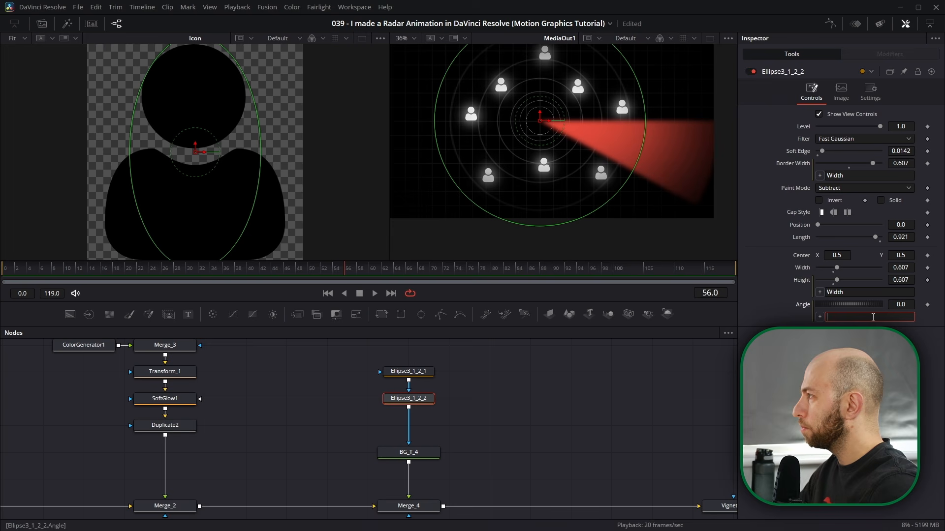
text(time)
key(Return)
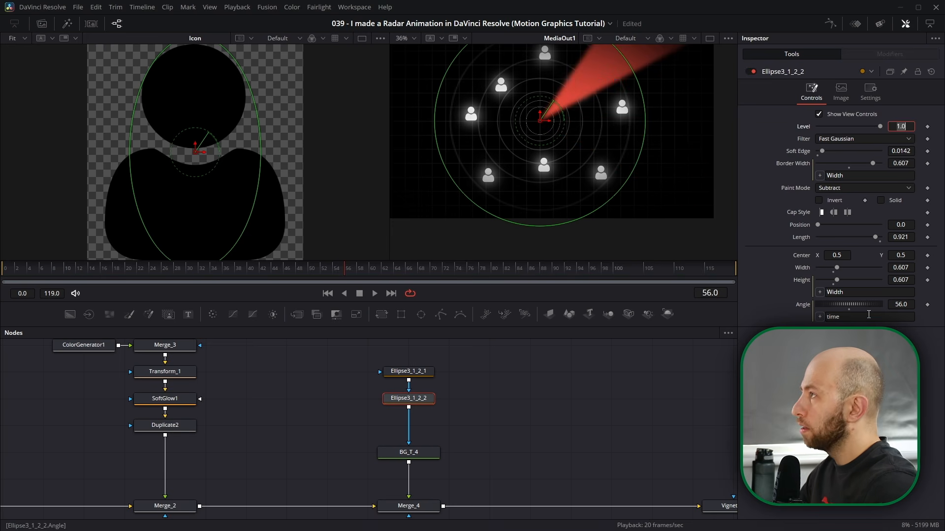
click(376, 294)
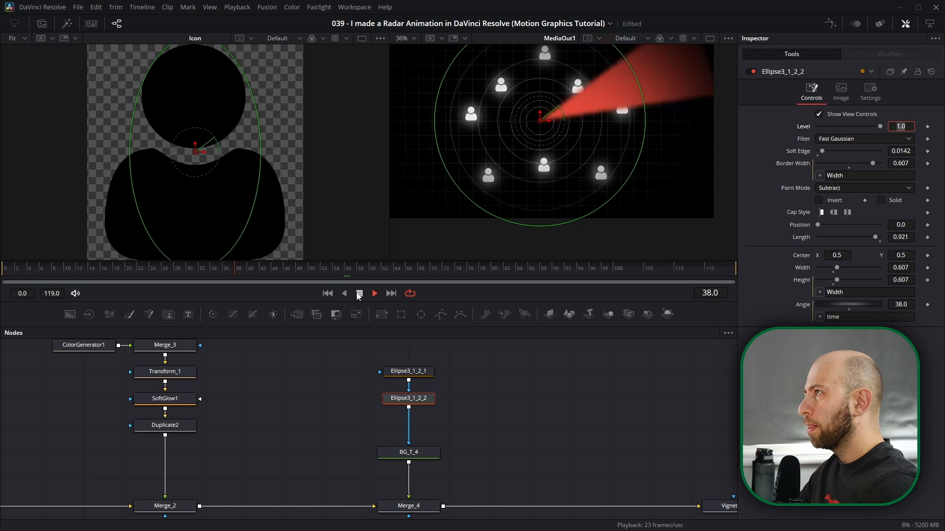
click(359, 292)
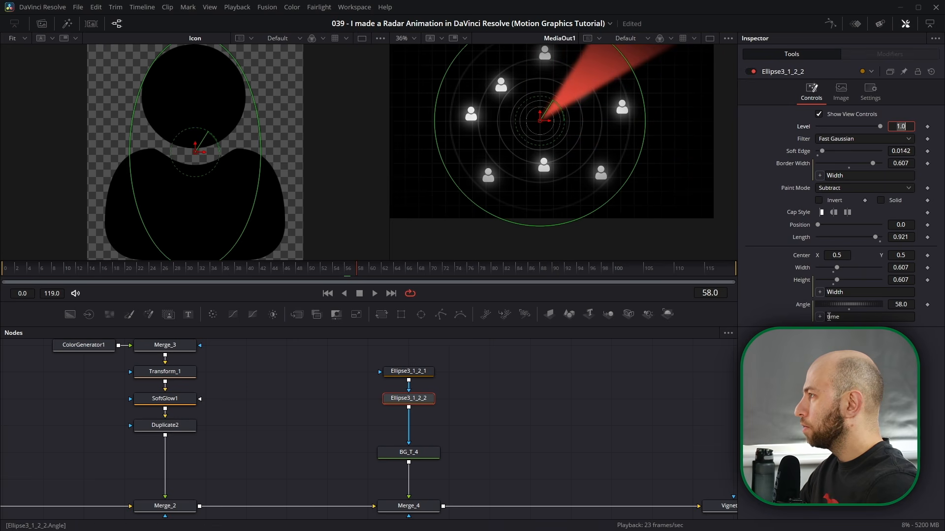
- Reverse the wedge's rotation by changing the Angle expression to -time
click(885, 317)
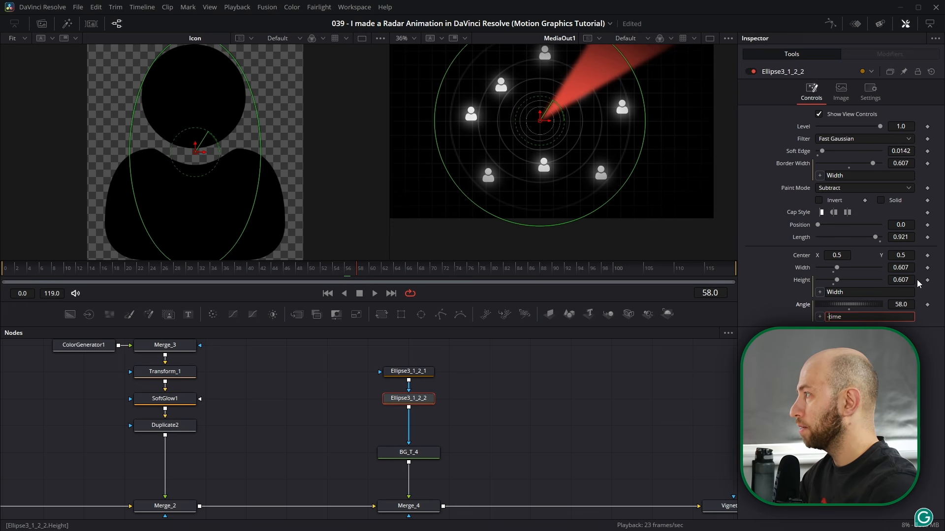
text(-)
key(Return)
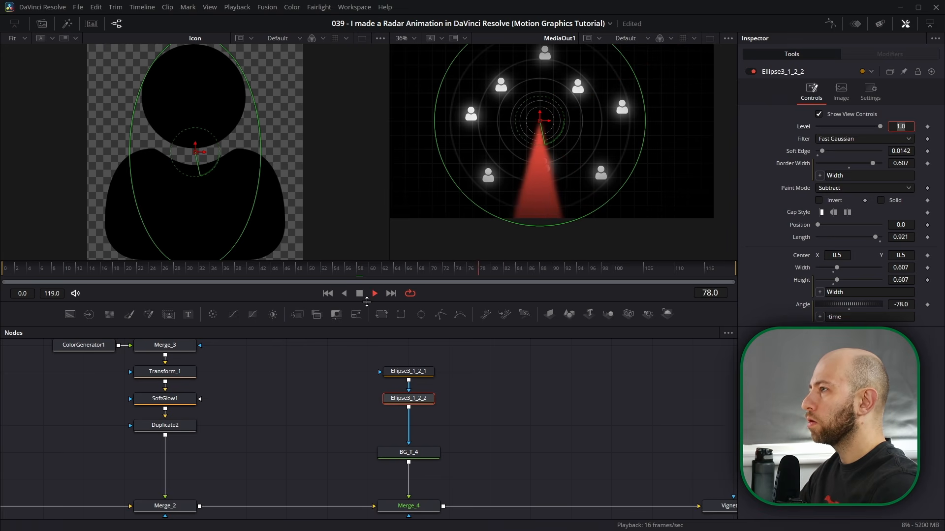
- Set Merge_4's Blend to 0.6 to make the red wedge translucent and preview it at other frames
click(407, 505)
scroll(407, 506, down, 1)
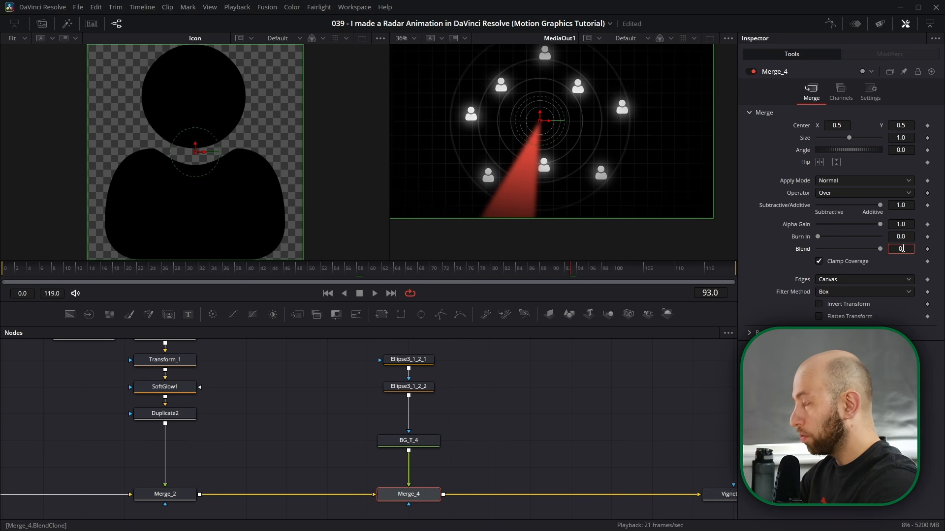
key(Tab)
click(913, 248)
key(BackSpace)
text(6)
key(Tab)
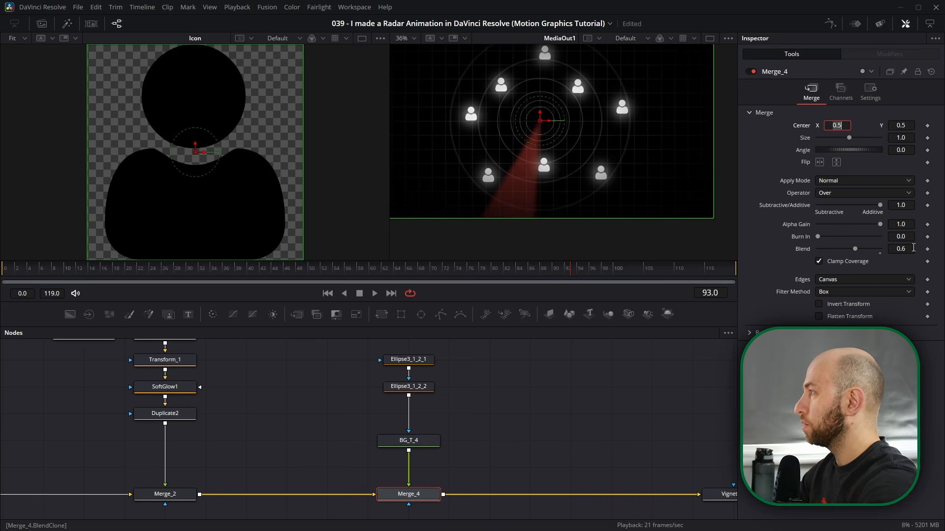
click(501, 275)
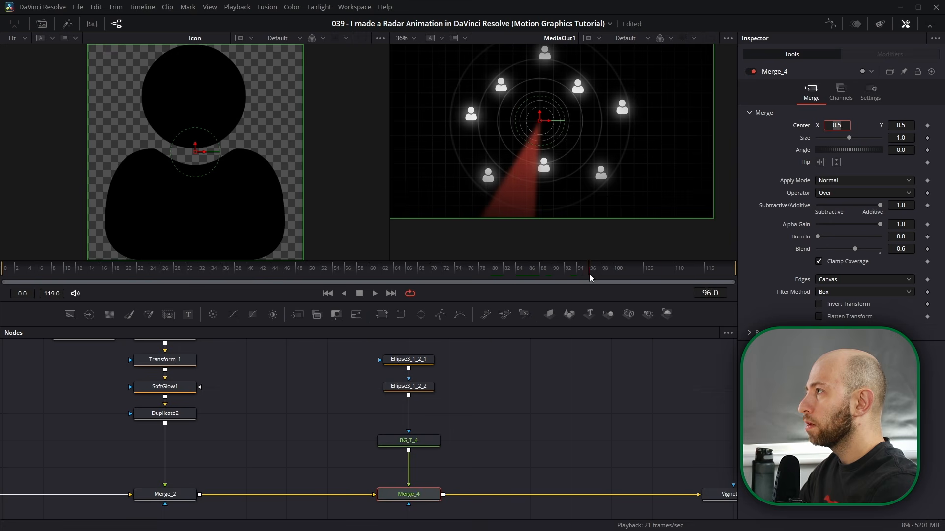
- Connect the output of Ellipse3_1_2_2 to Merge_2's effect mask input and play the animation from the start
drag(325, 467, 468, 483)
click(551, 405)
drag(551, 414, 536, 426)
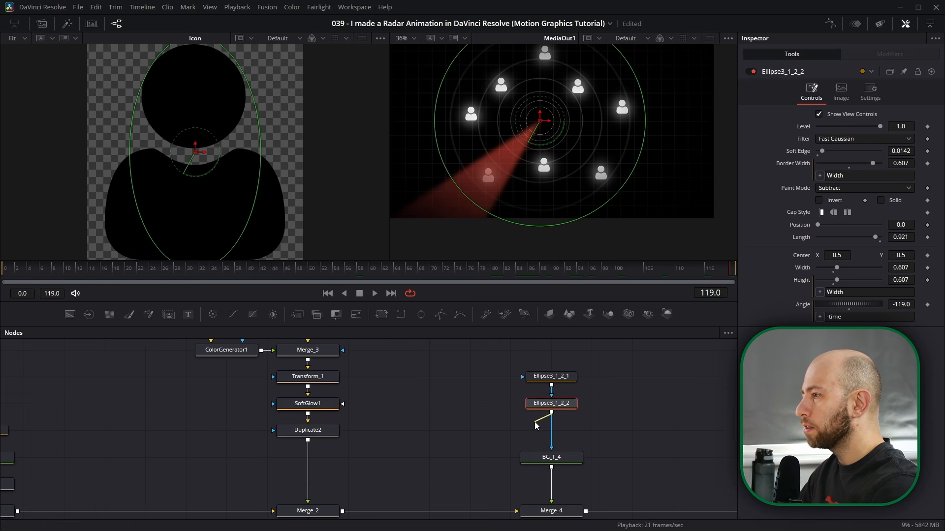
drag(485, 453, 307, 503)
scroll(322, 403, down, 3)
drag(323, 401, 337, 480)
drag(474, 450, 451, 393)
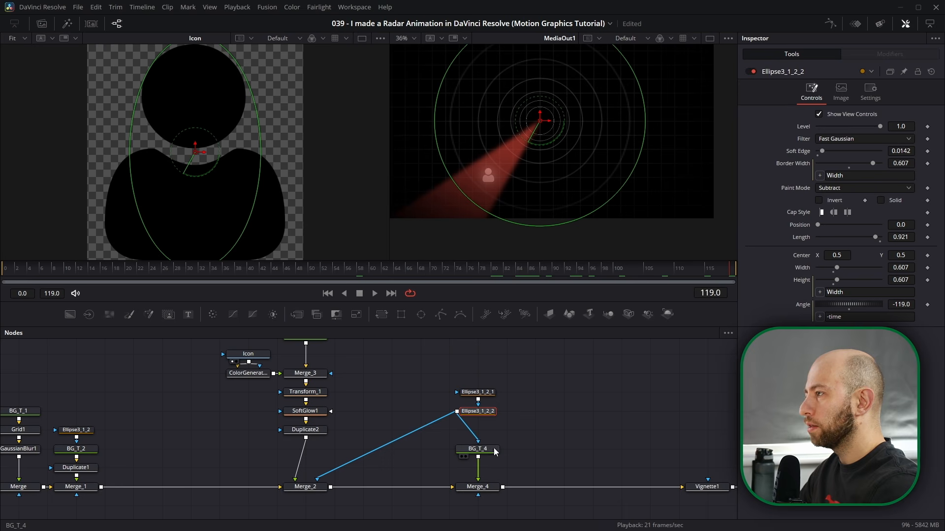
click(327, 293)
click(374, 293)
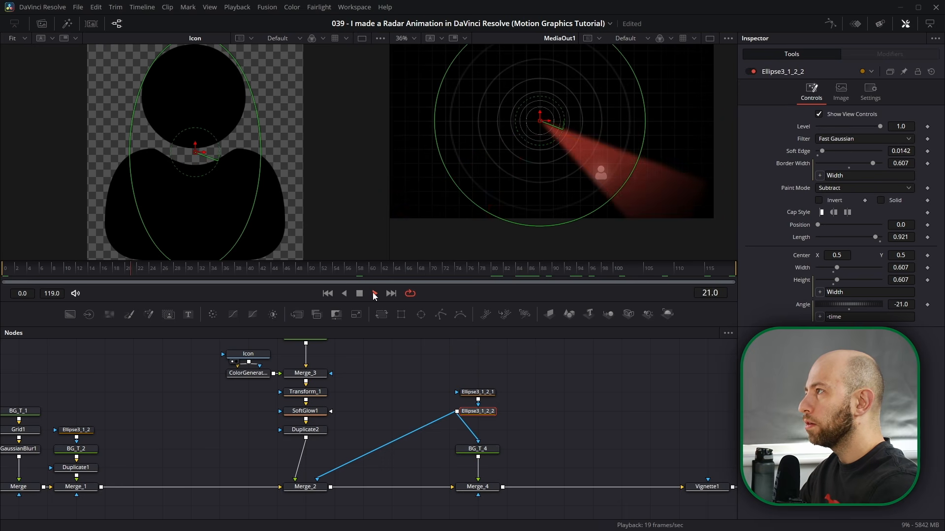